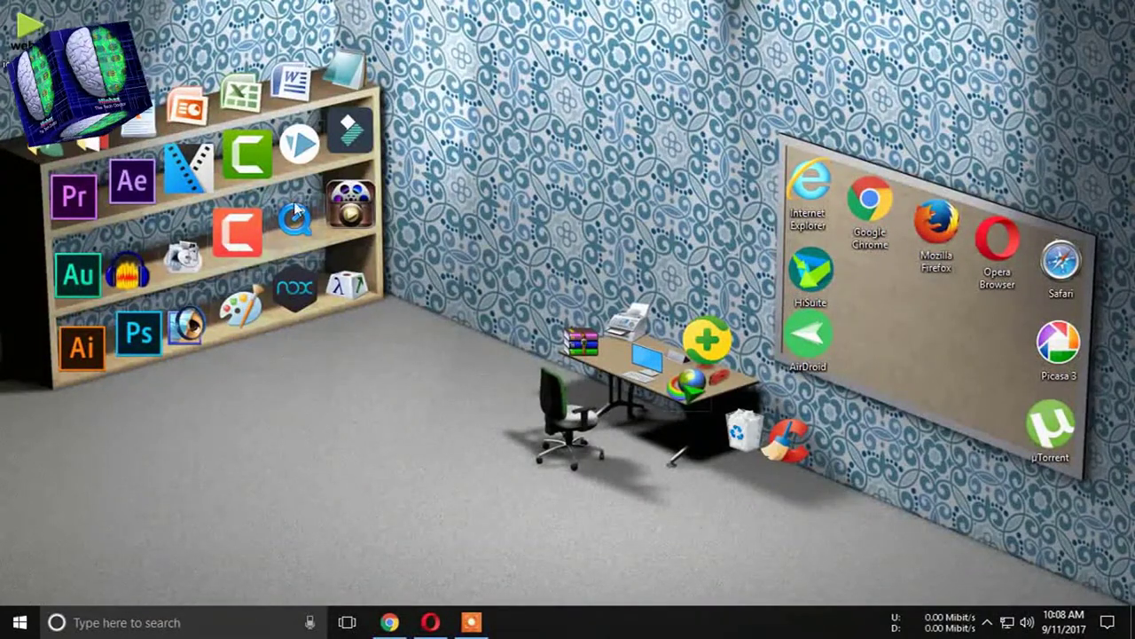
- Launch Camtasia 9, start a new recording to bring up the recorder, and reposition the recorder window
left_click(19, 622)
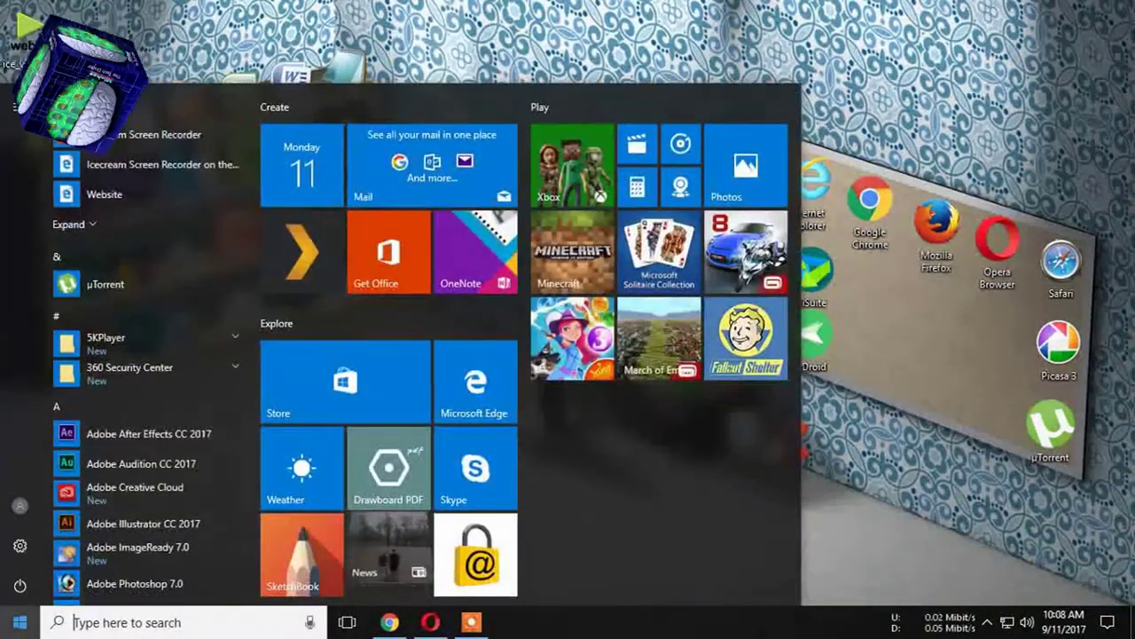
type("camtasia")
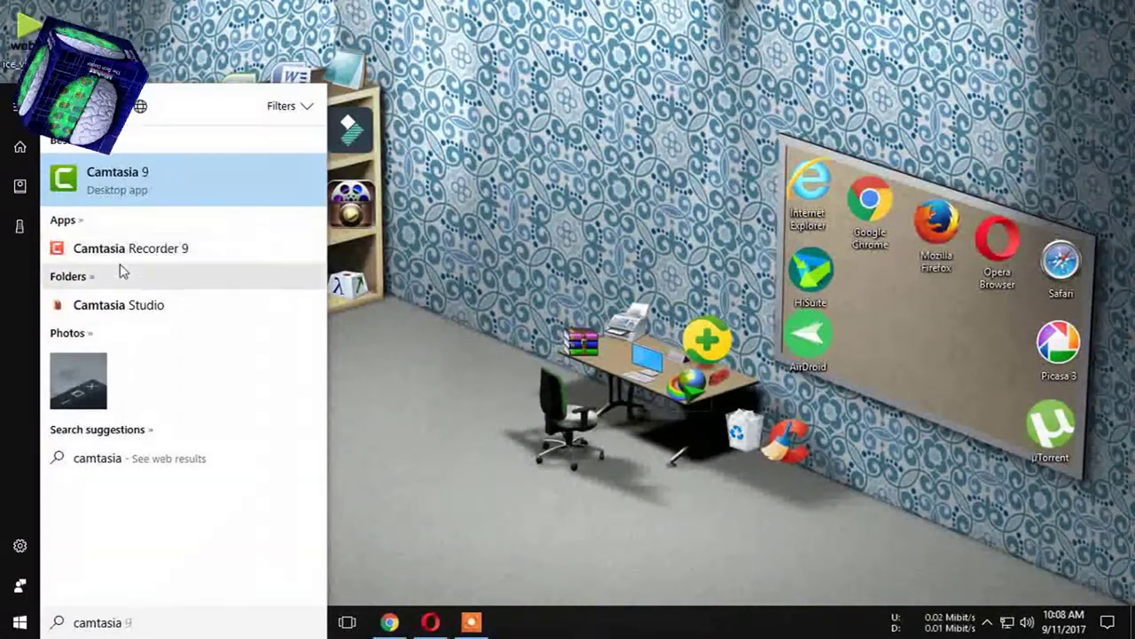
left_click(564, 128)
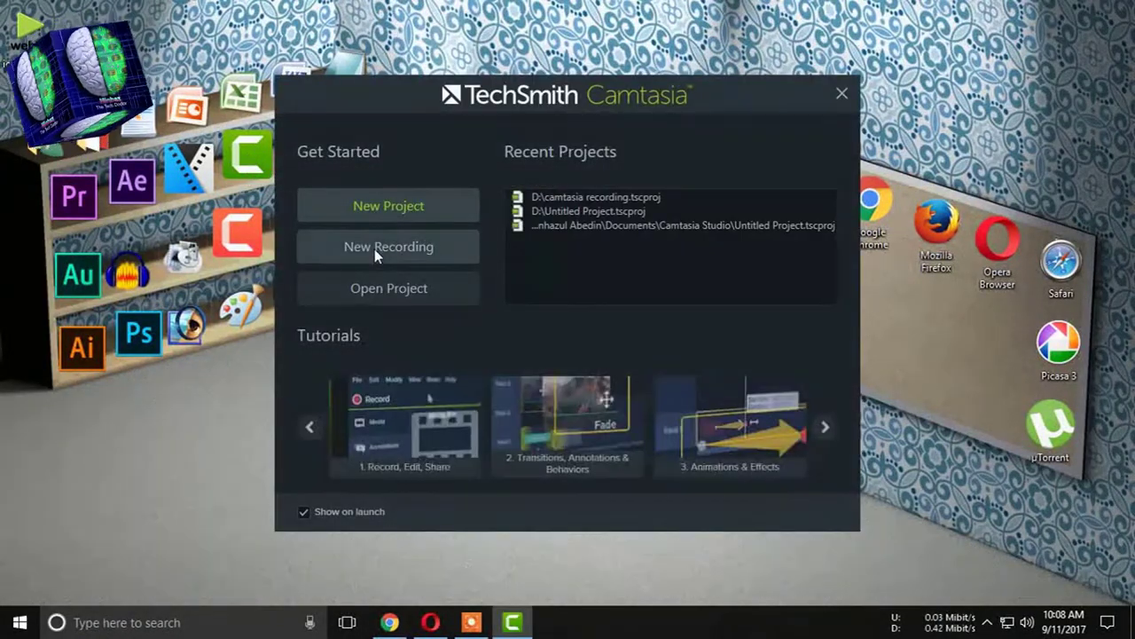
left_click(375, 248)
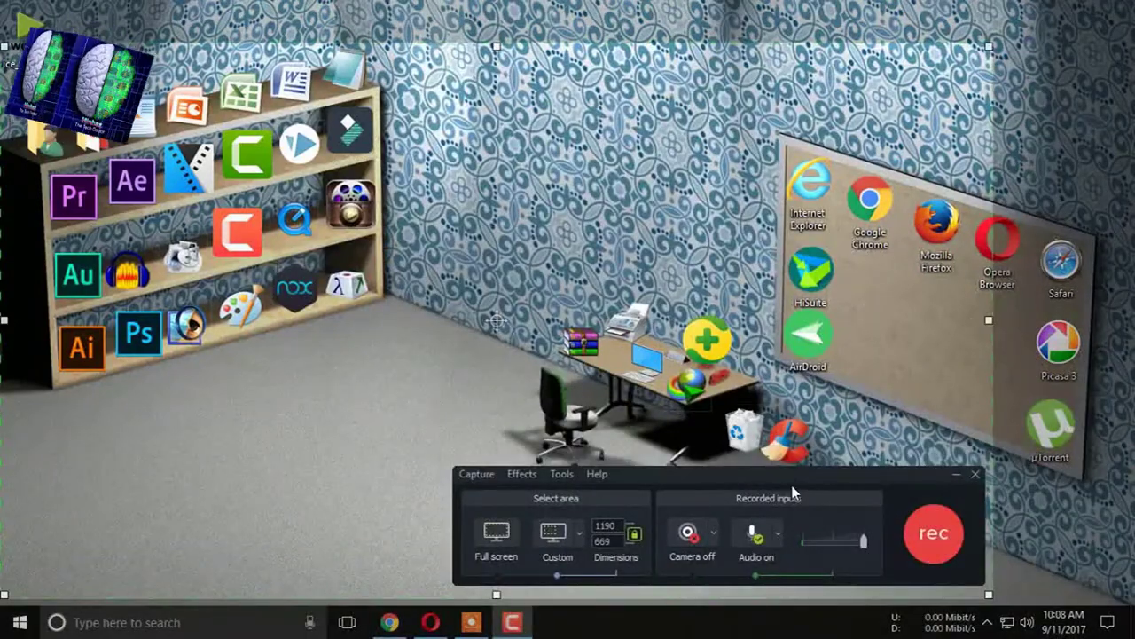
left_click_drag(792, 486, 720, 174)
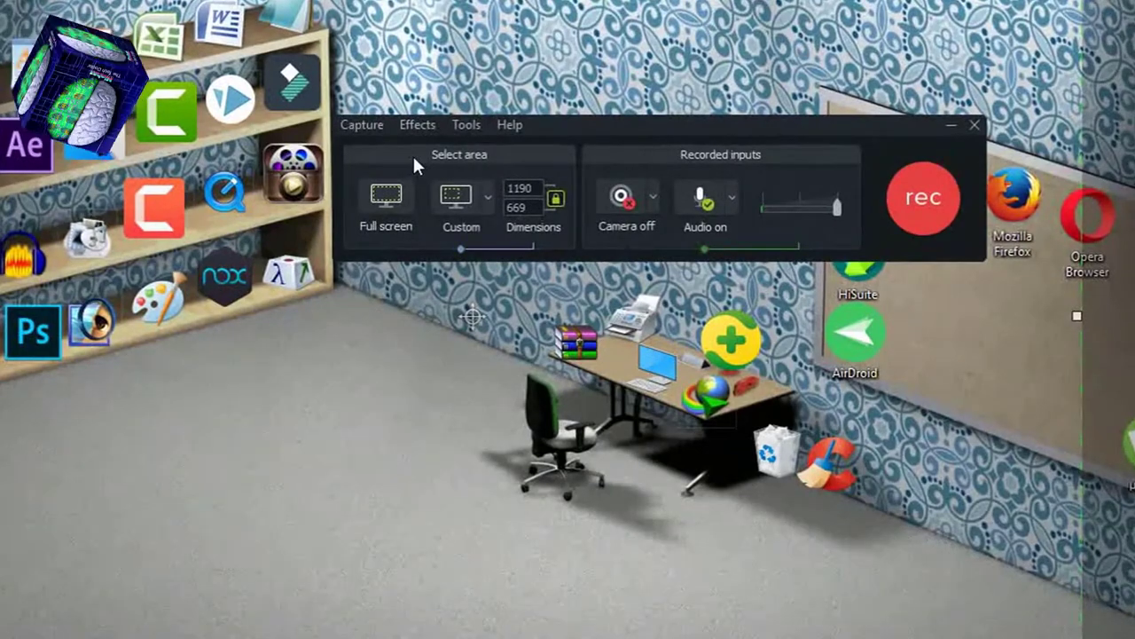
- Examine the recorder's capture commands and the effects options for annotation and mouse click sounds, leaving without saving
left_click(359, 125)
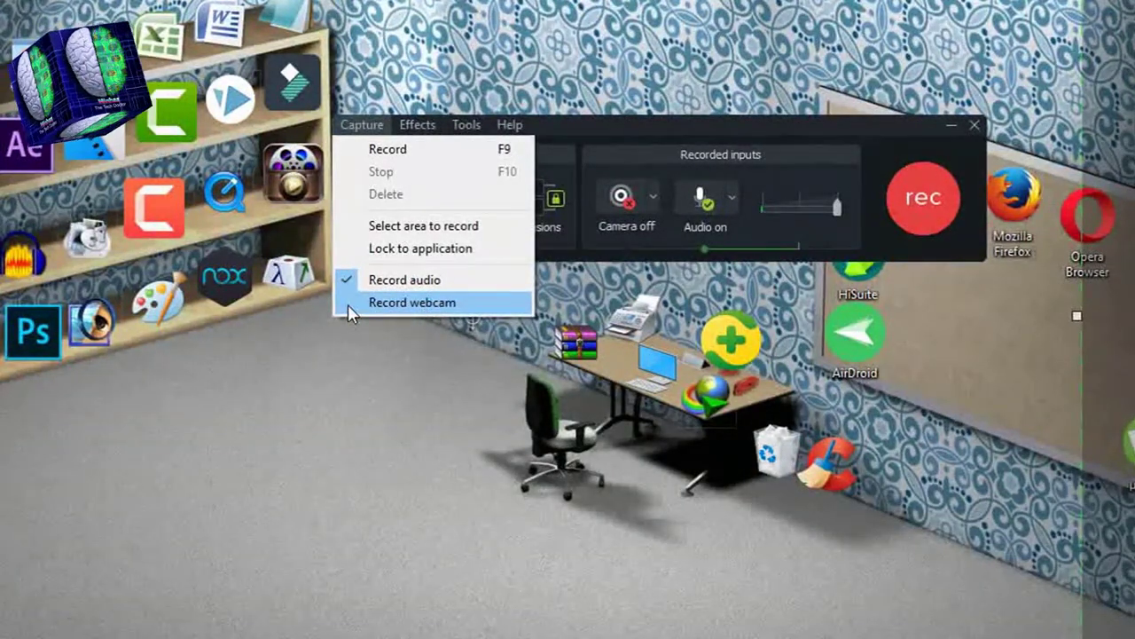
left_click(426, 130)
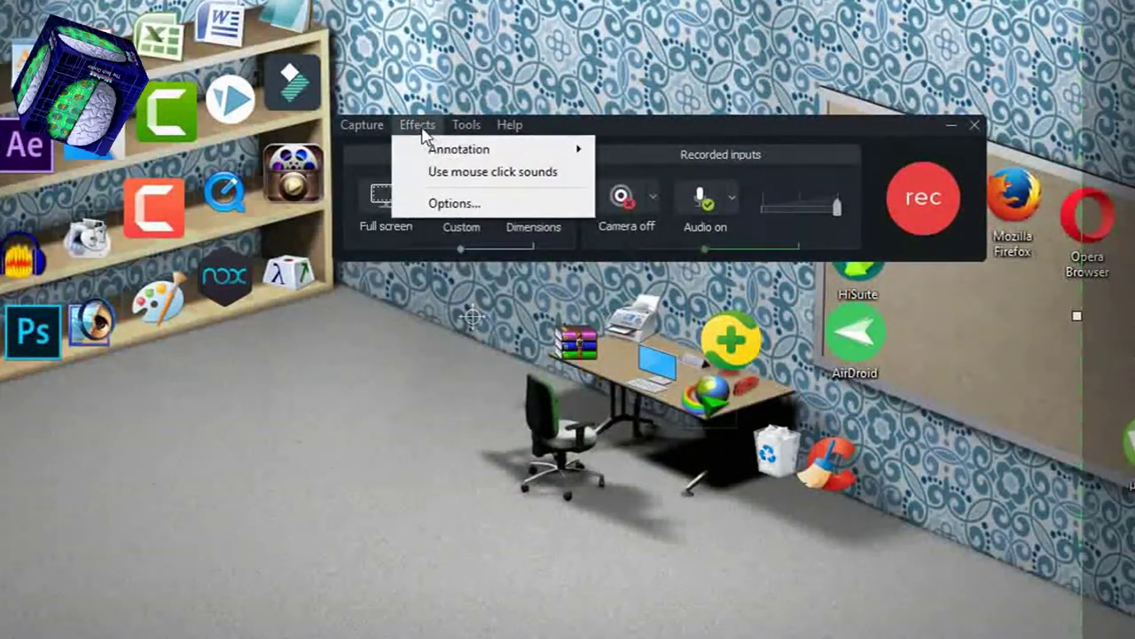
mouse_move(489, 151)
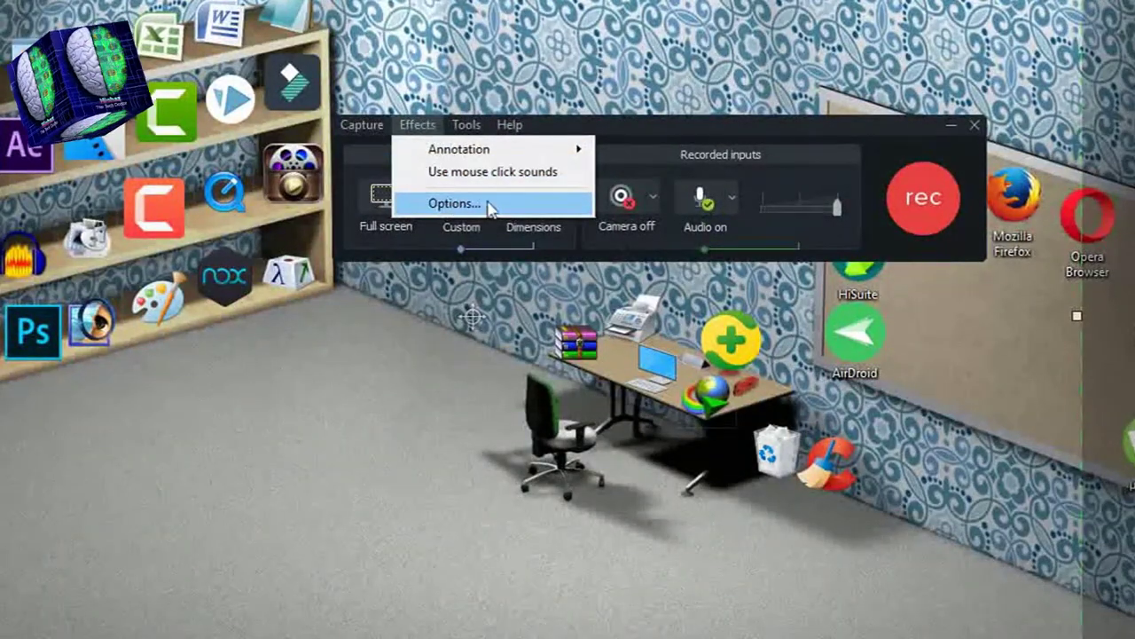
left_click(453, 208)
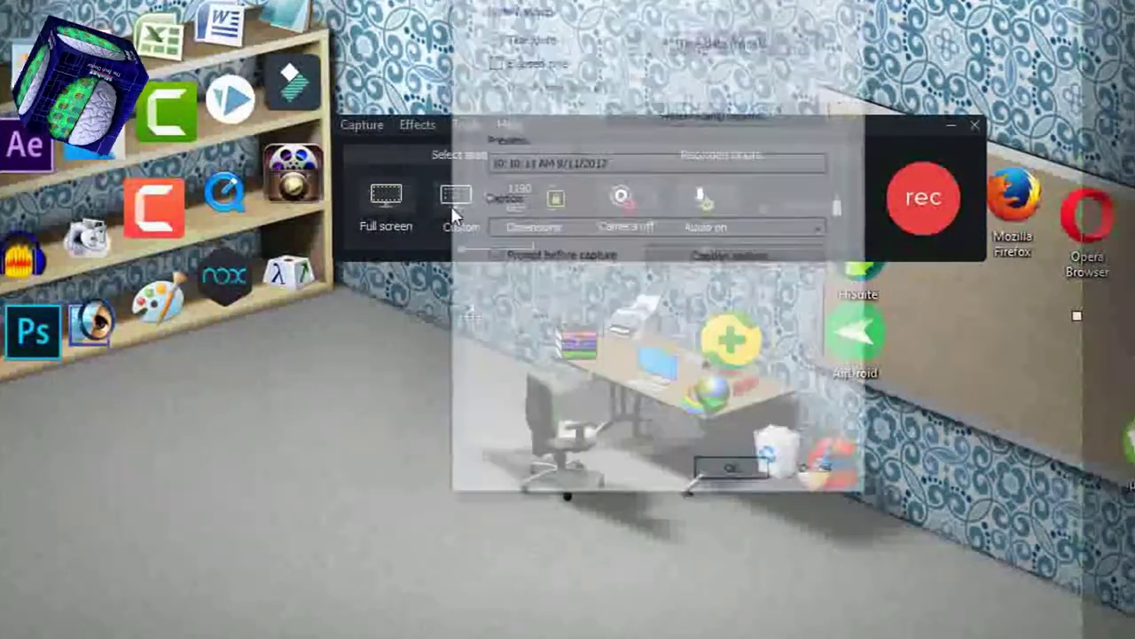
mouse_move(659, 0)
left_mouse_down()
mouse_move(613, 27)
mouse_move(591, 17)
left_mouse_up()
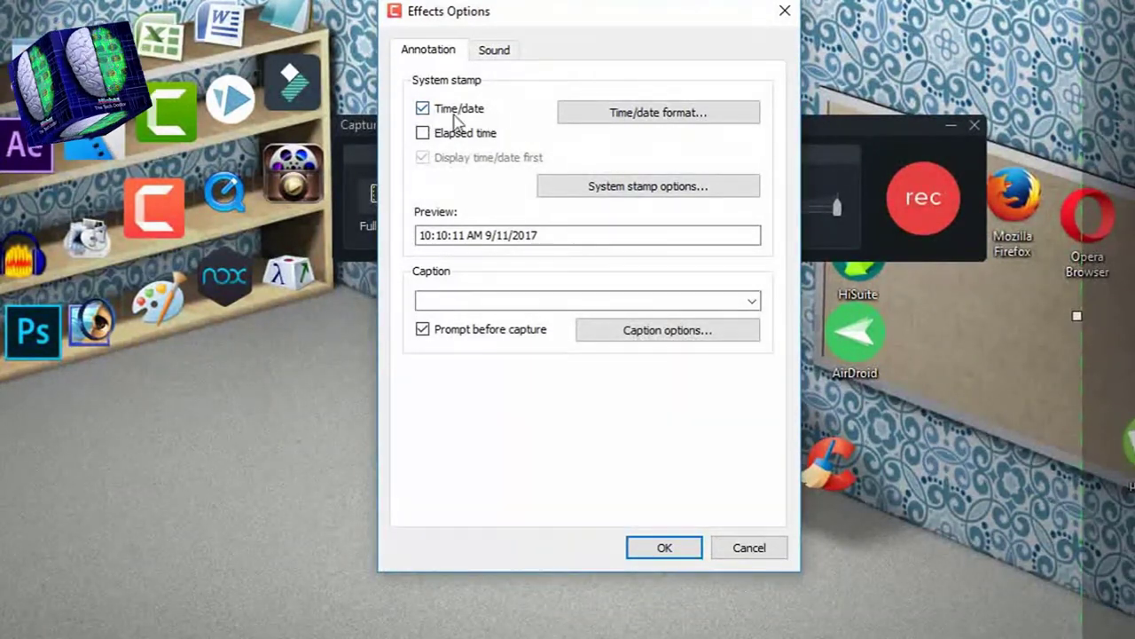
left_click(495, 49)
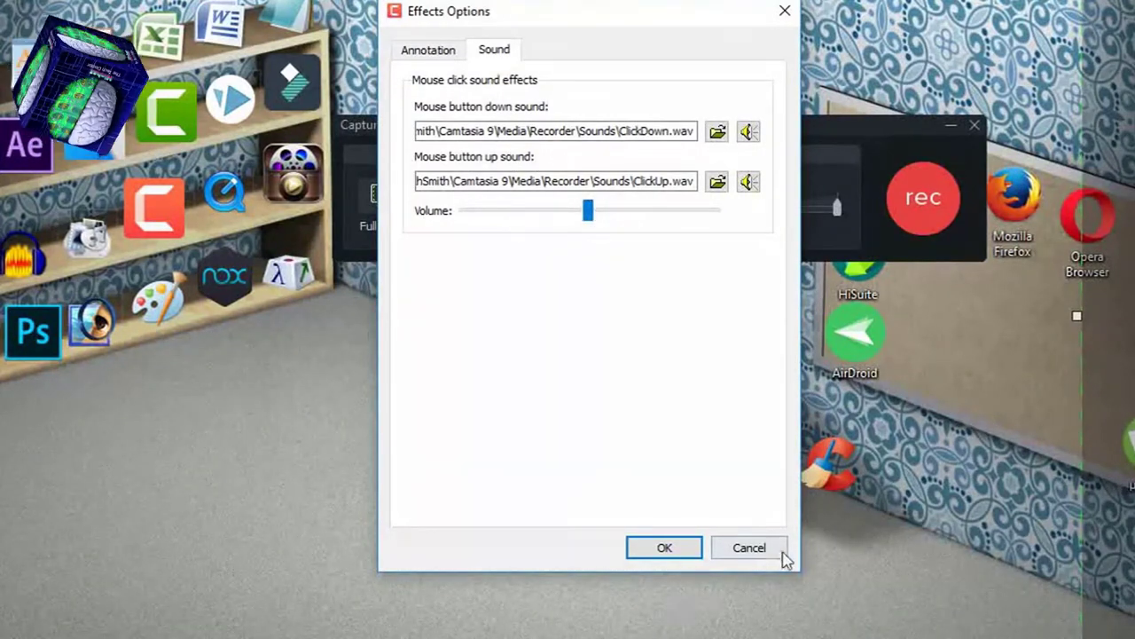
left_click(750, 548)
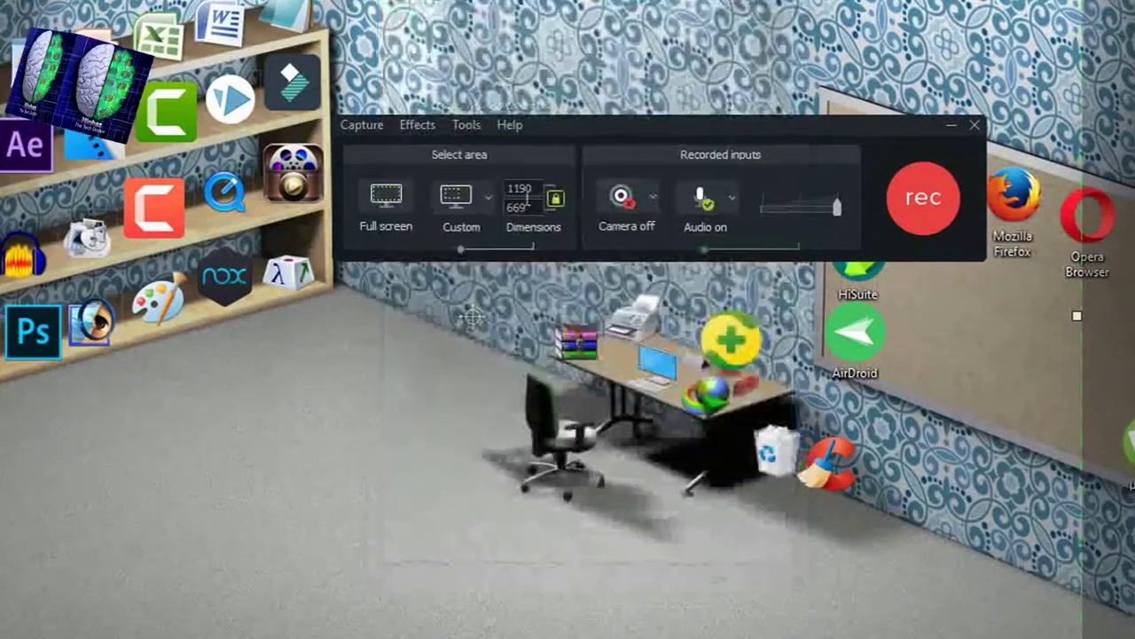
- Open the recorder's tool options and examine the general settings, including the available recording file formats
left_click(429, 124)
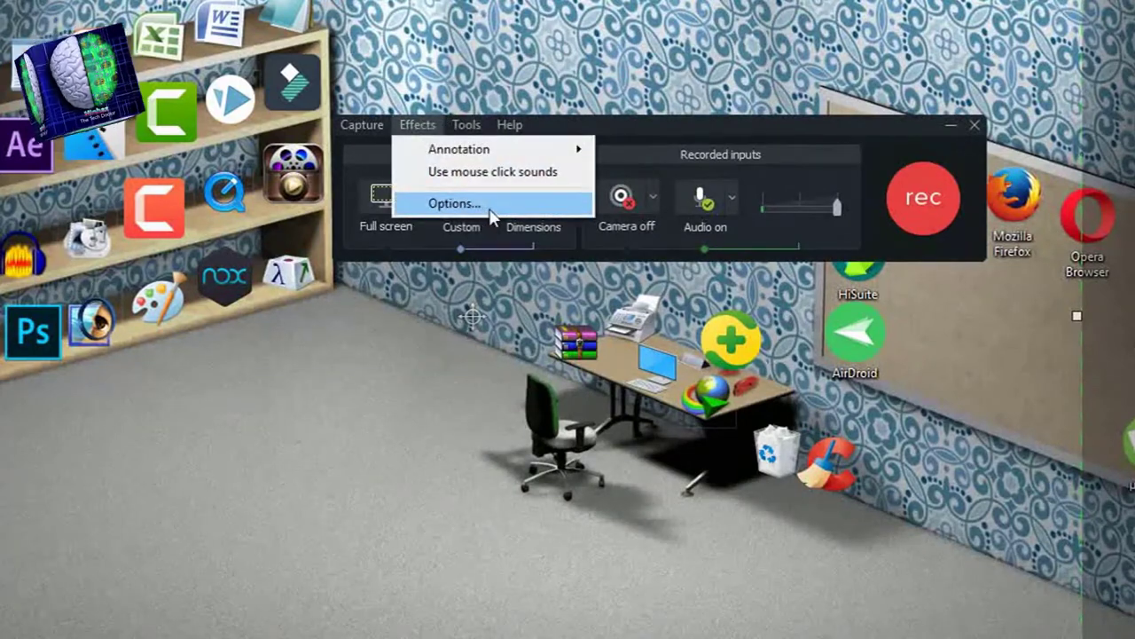
left_click(457, 129)
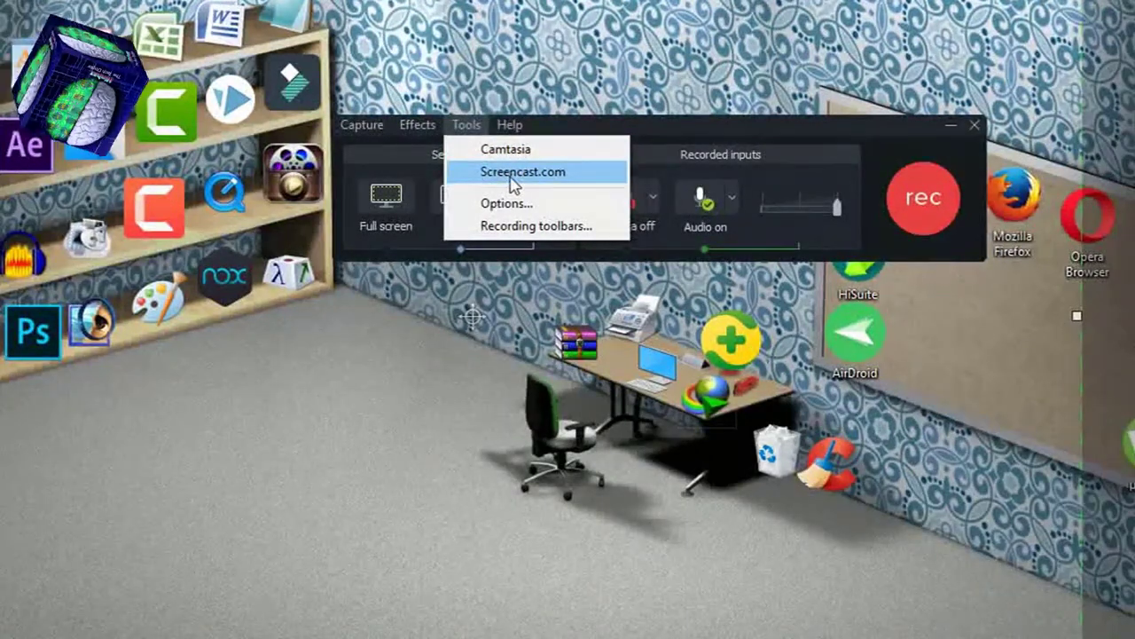
left_click(507, 204)
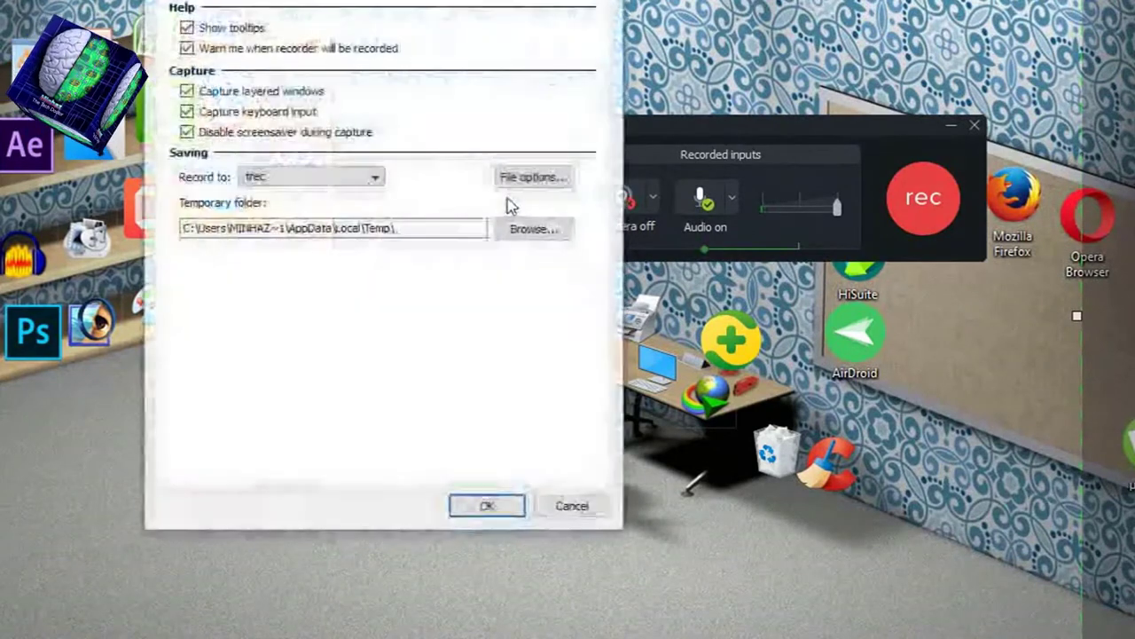
left_click_drag(375, 63, 393, 8)
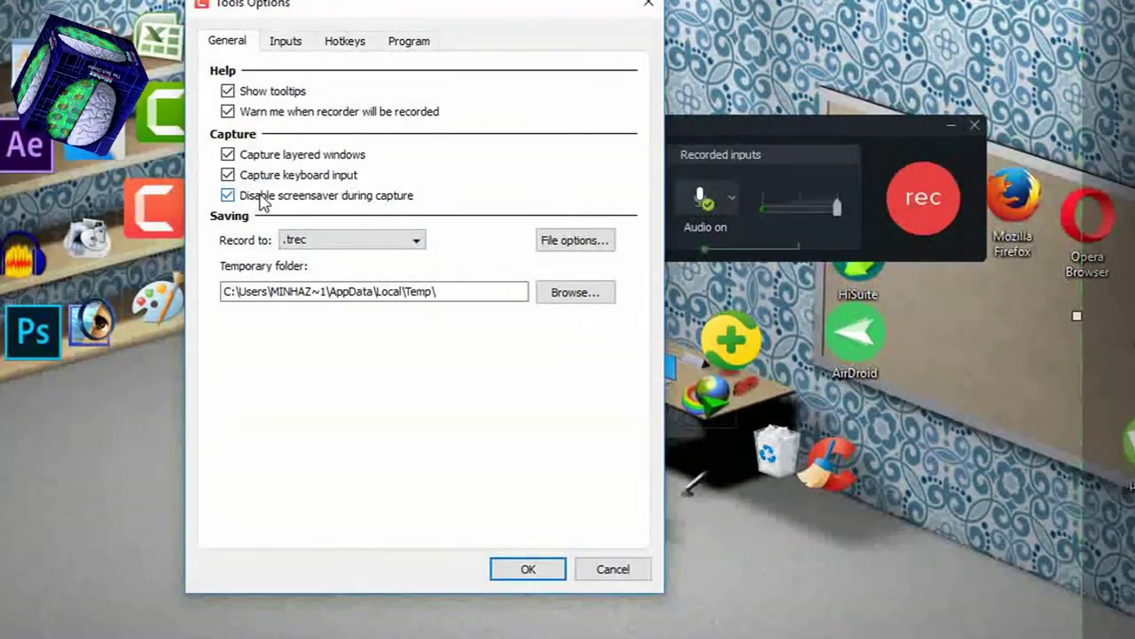
left_click(371, 242)
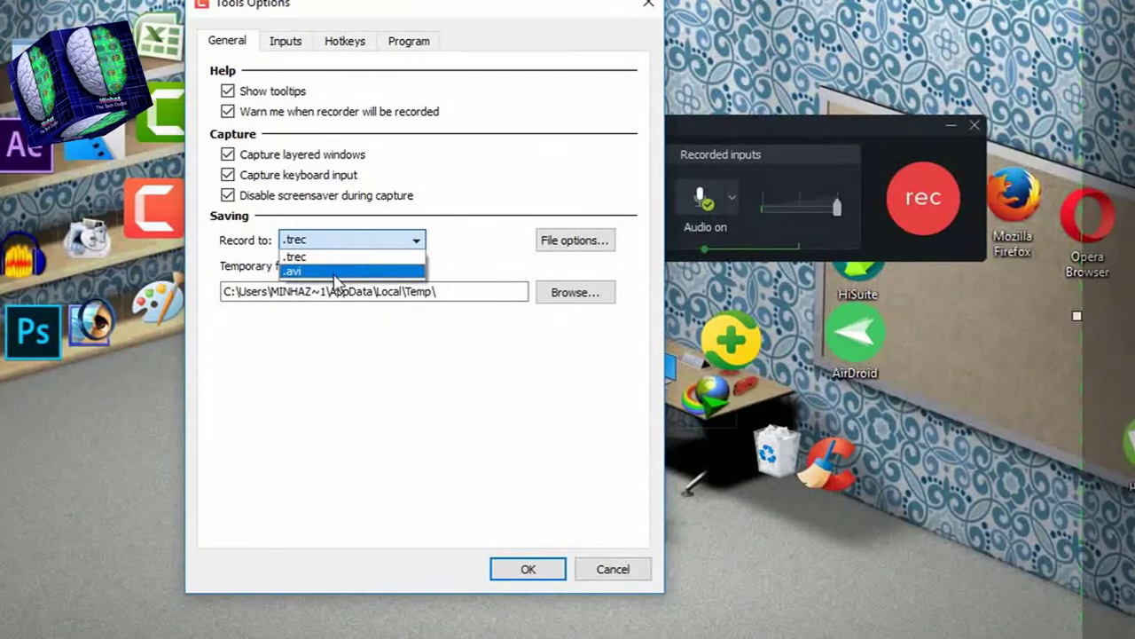
left_click(470, 253)
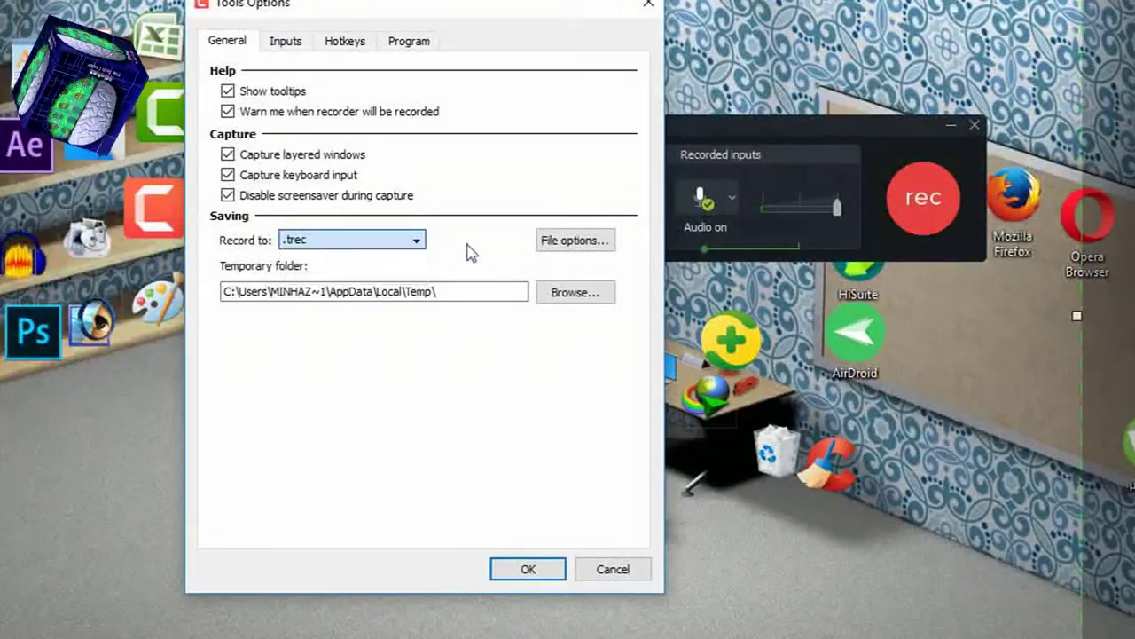
- Examine the recording file options for output file name and folder, try Ask for file name, return to Automatic file name, and cancel
left_click(572, 248)
left_click_drag(515, 134, 512, 96)
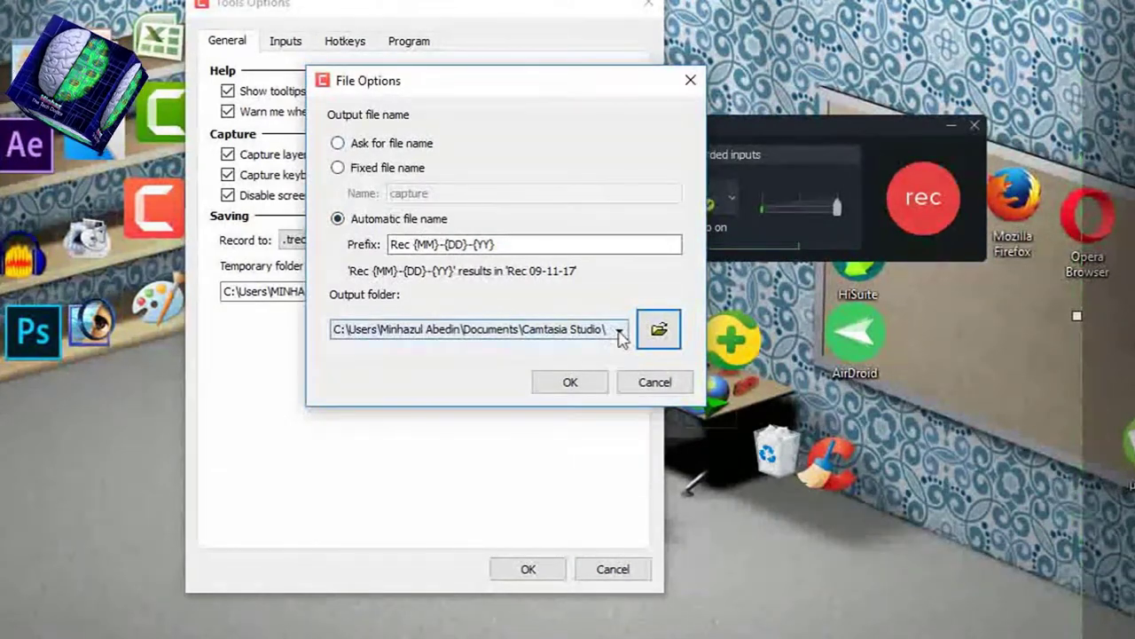
left_click(338, 144)
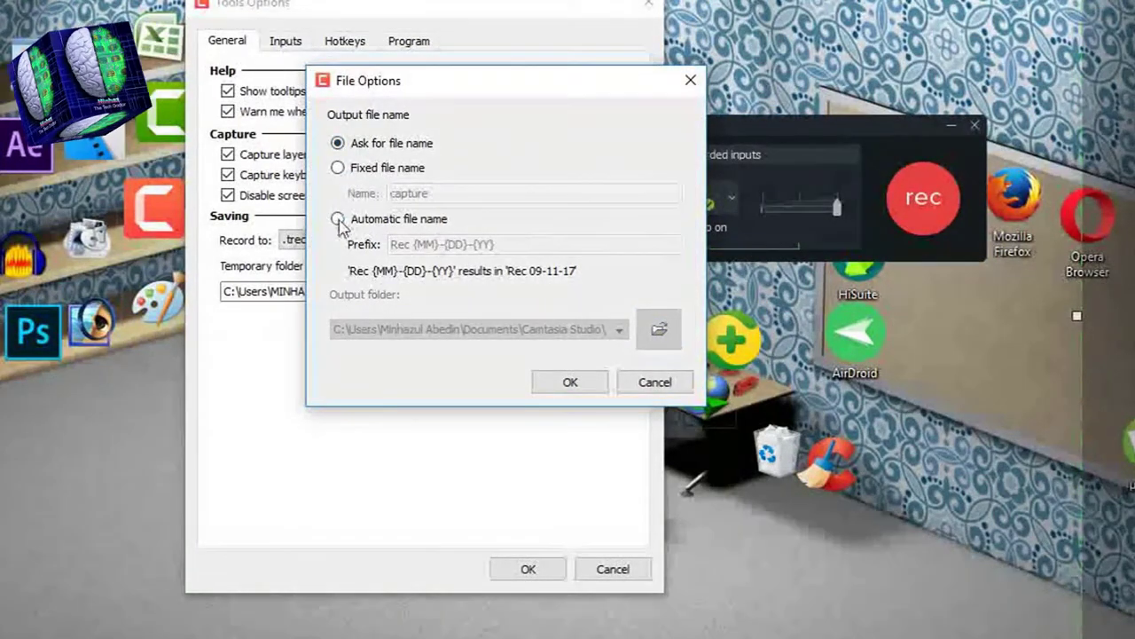
left_click(339, 220)
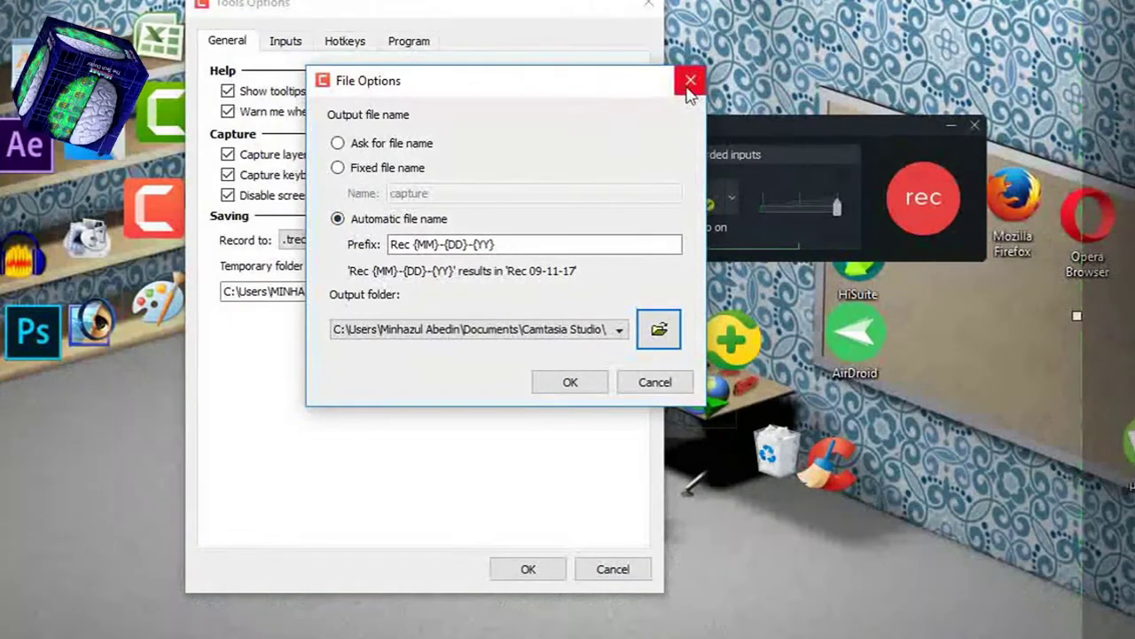
left_click(655, 381)
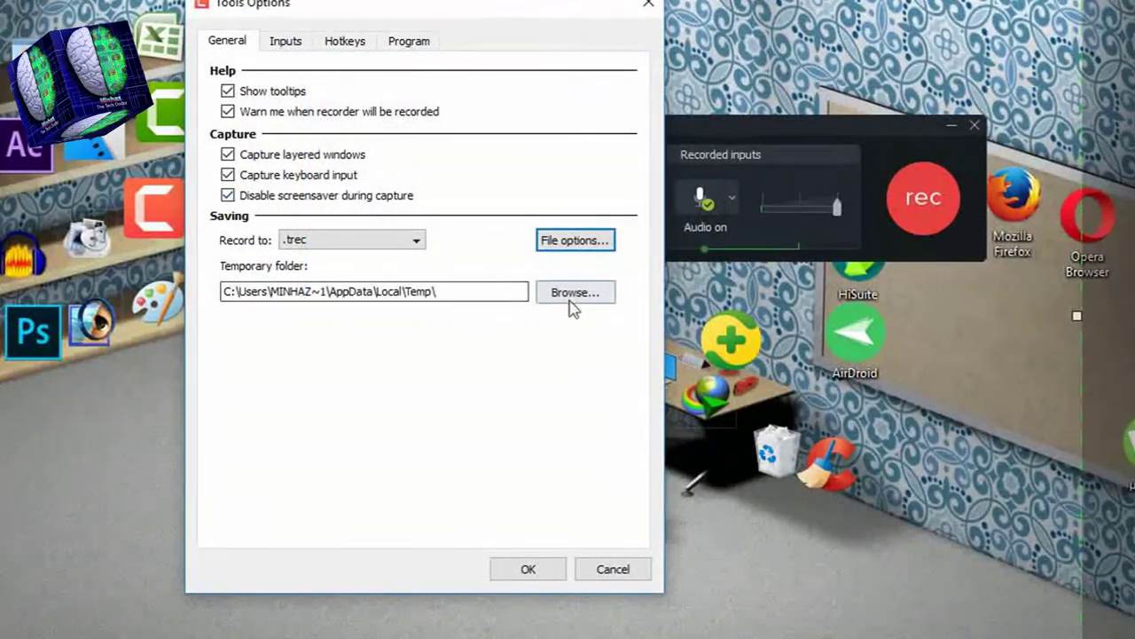
- Examine the recorder's input settings for frame rate, audio device, microphone volume, system audio and camera device
left_click(286, 42)
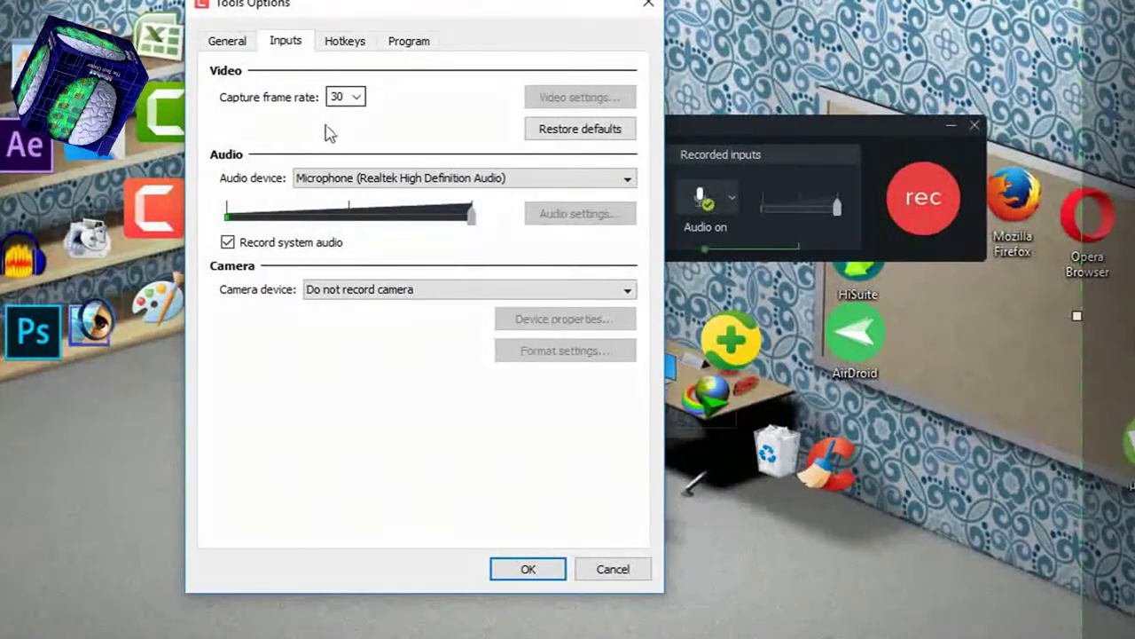
left_click(430, 182)
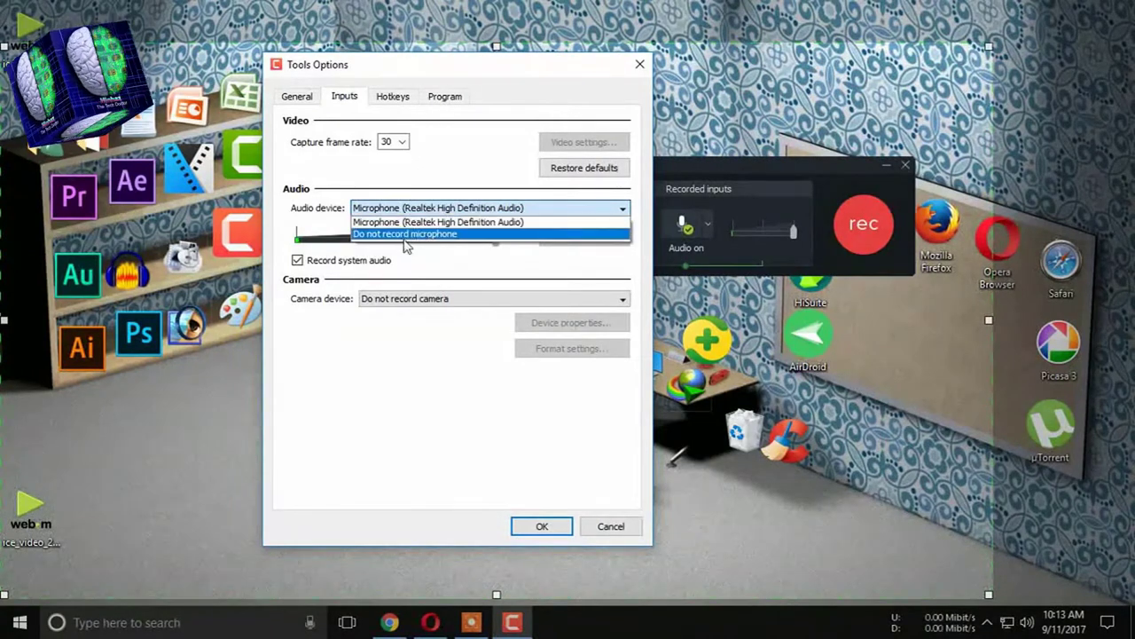
left_click(380, 398)
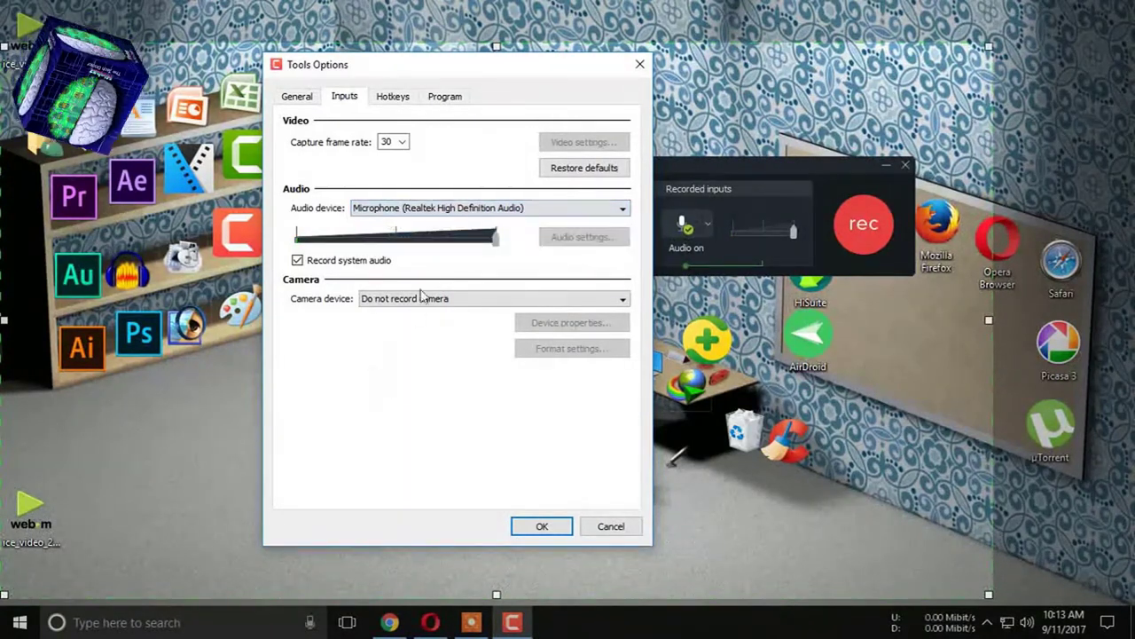
mouse_move(498, 242)
left_mouse_down()
mouse_move(426, 243)
mouse_move(512, 248)
left_mouse_up()
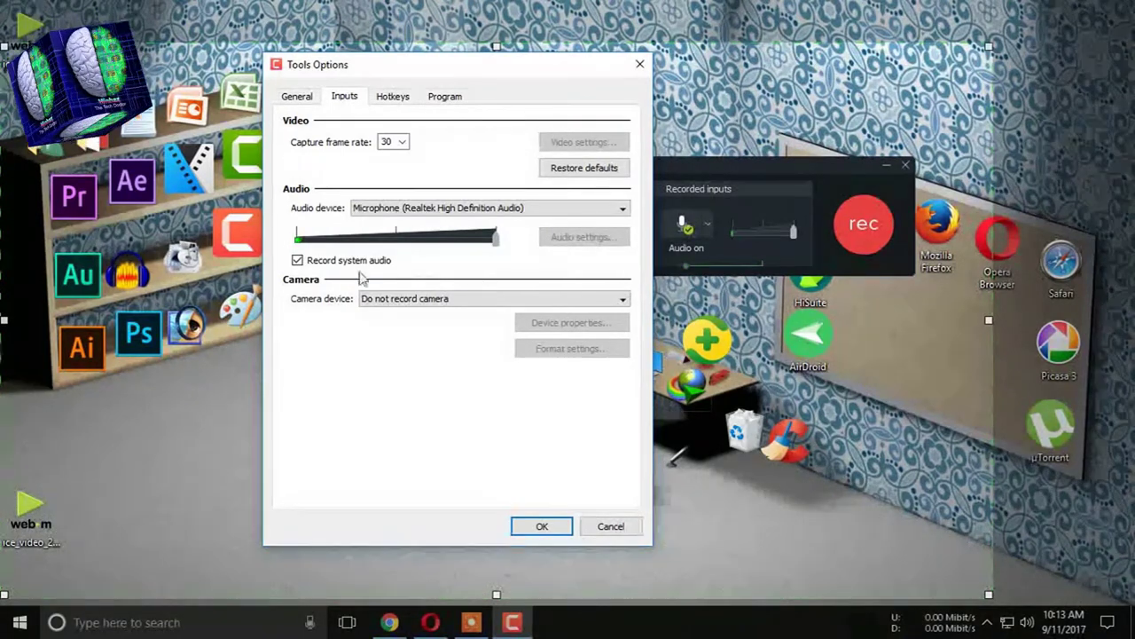
left_click(299, 260)
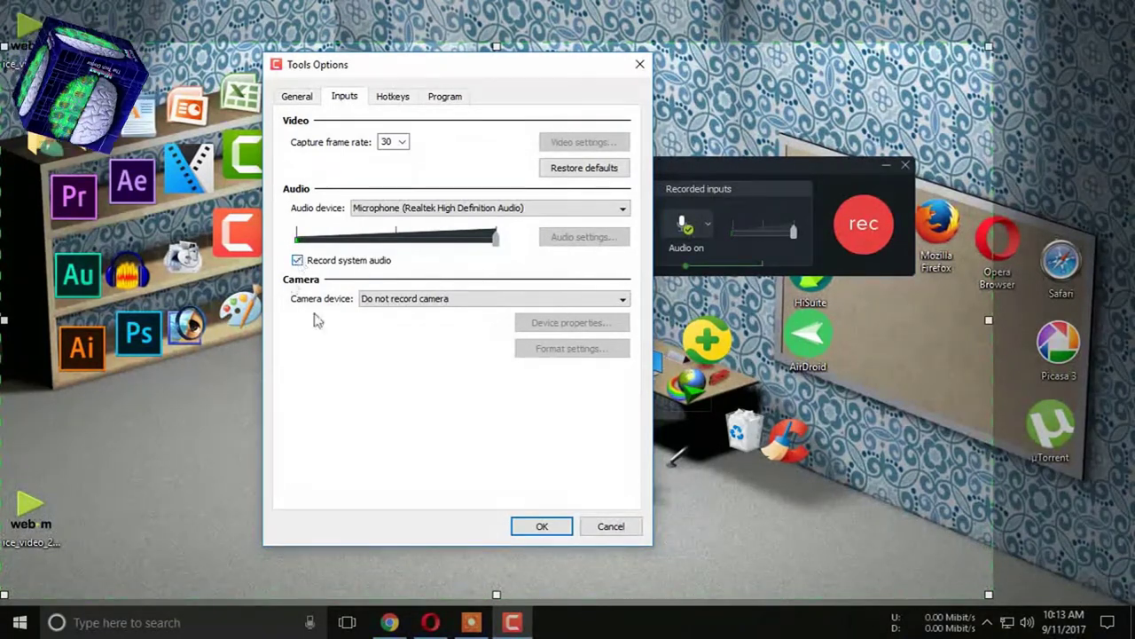
left_click(427, 301)
left_click(431, 300)
left_click(424, 302)
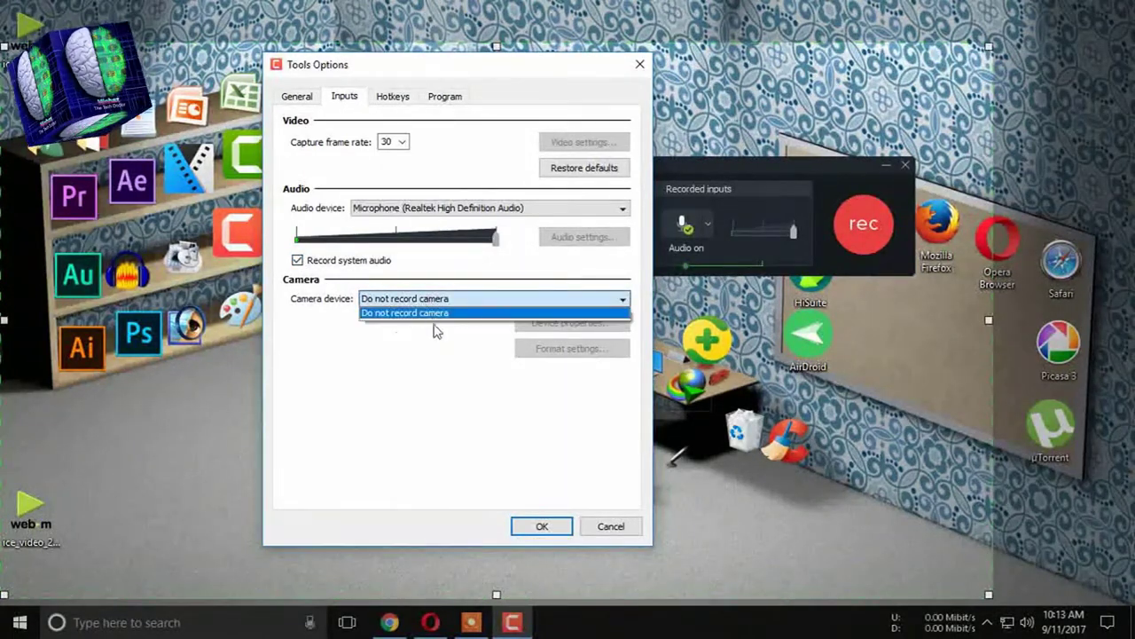
left_click(456, 300)
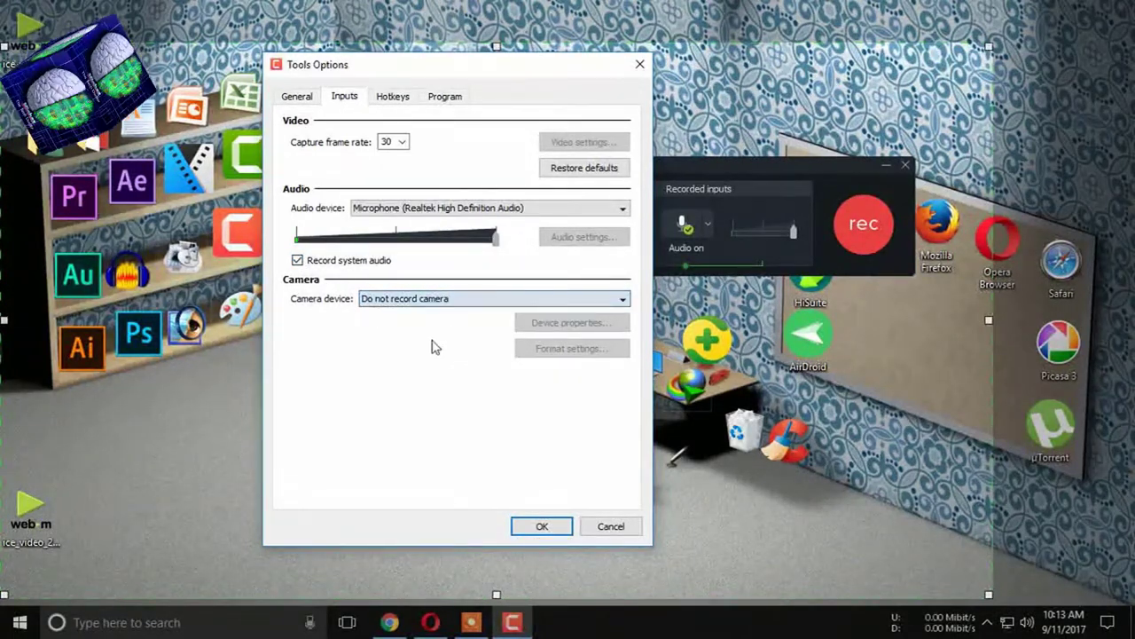
- Review the recorder hotkeys for Record/Pause, Stop, Marker, ScreenDraw, Select Region and Hide Tray Icon
left_click(395, 98)
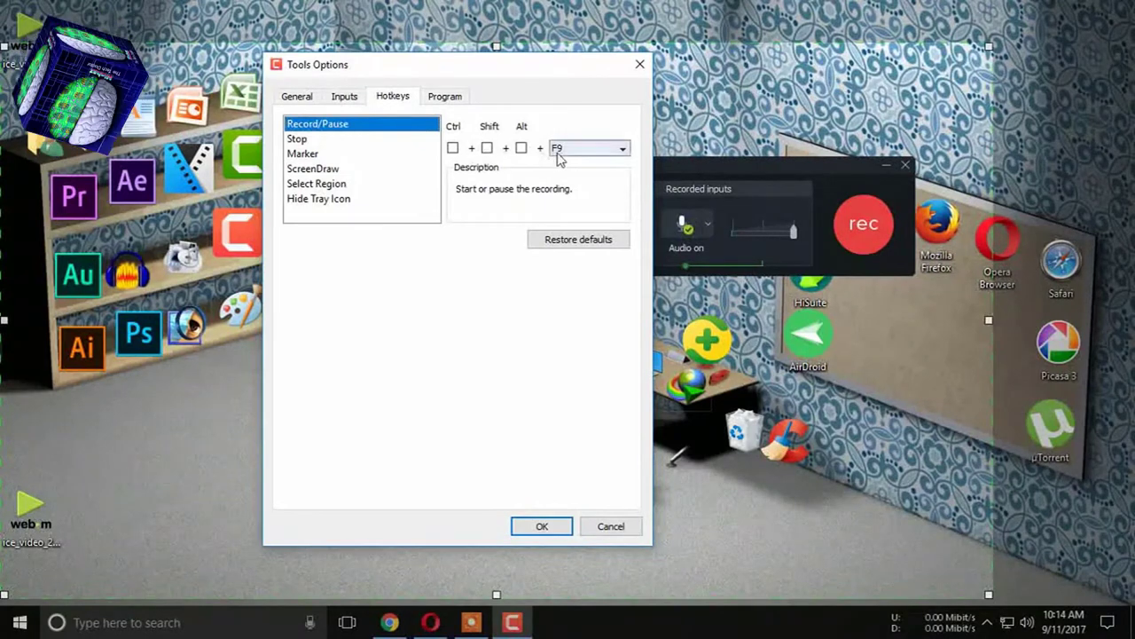
left_click(299, 140)
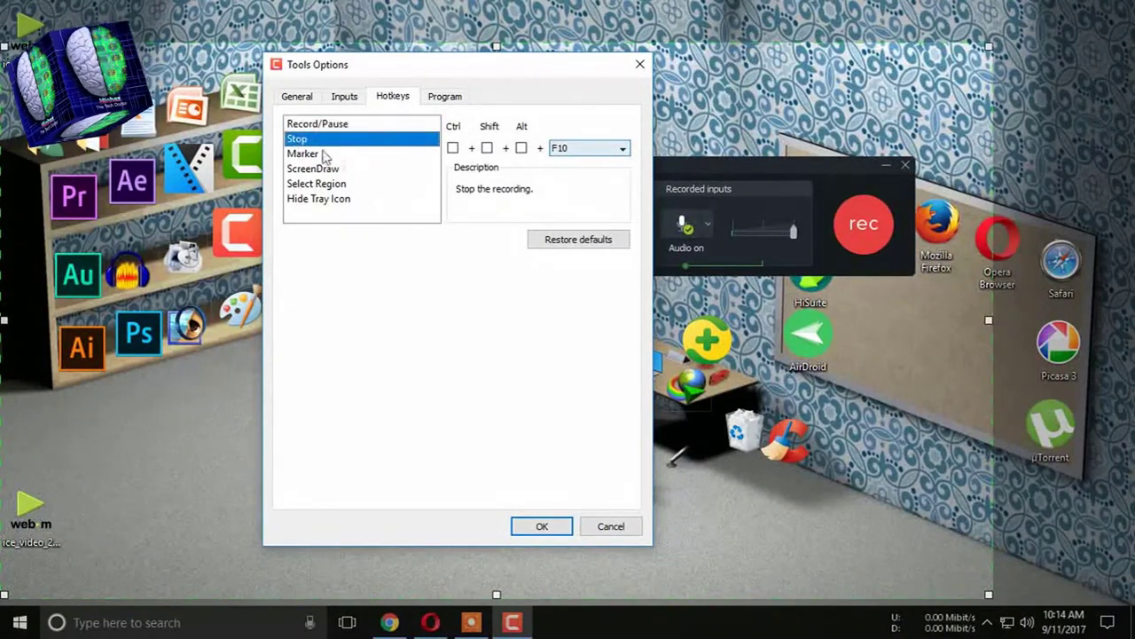
left_click(318, 156)
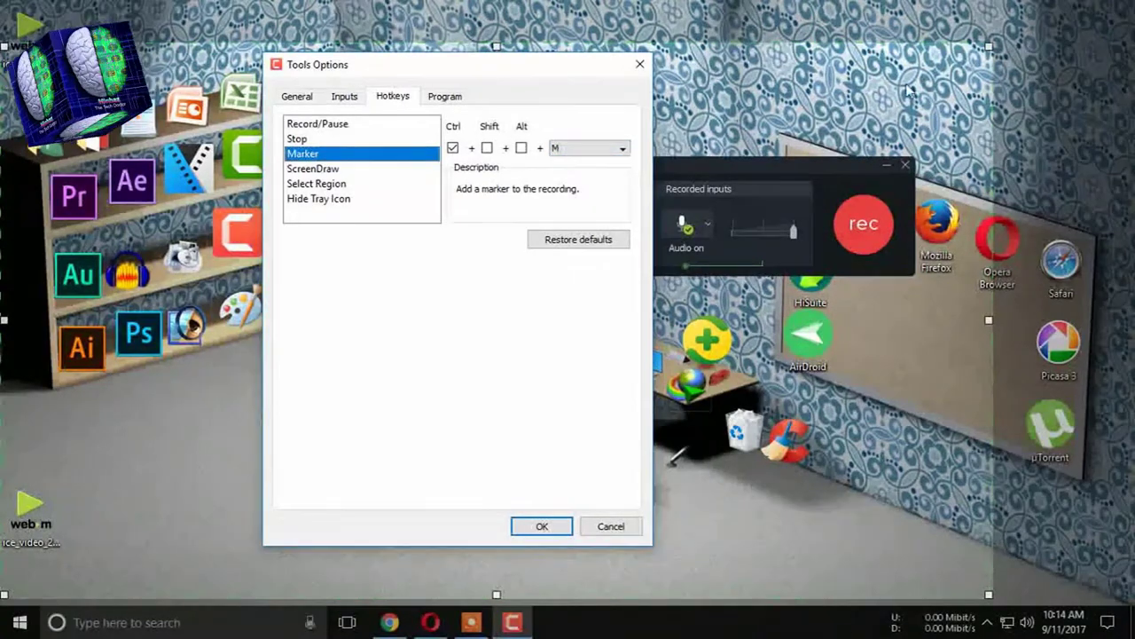
left_click(315, 172)
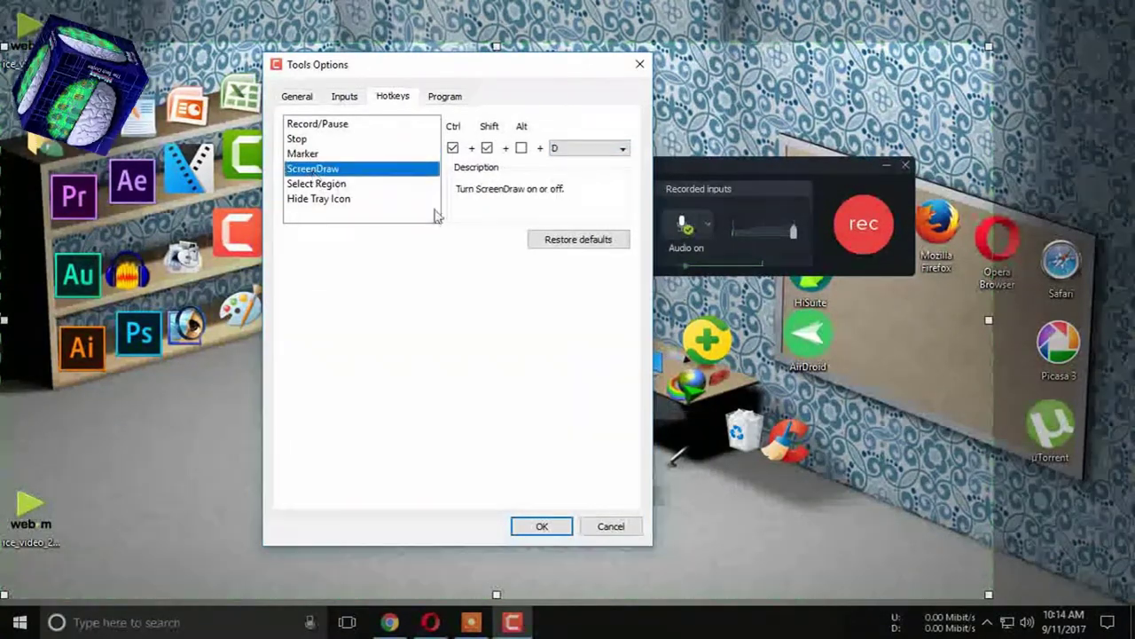
left_click(341, 186)
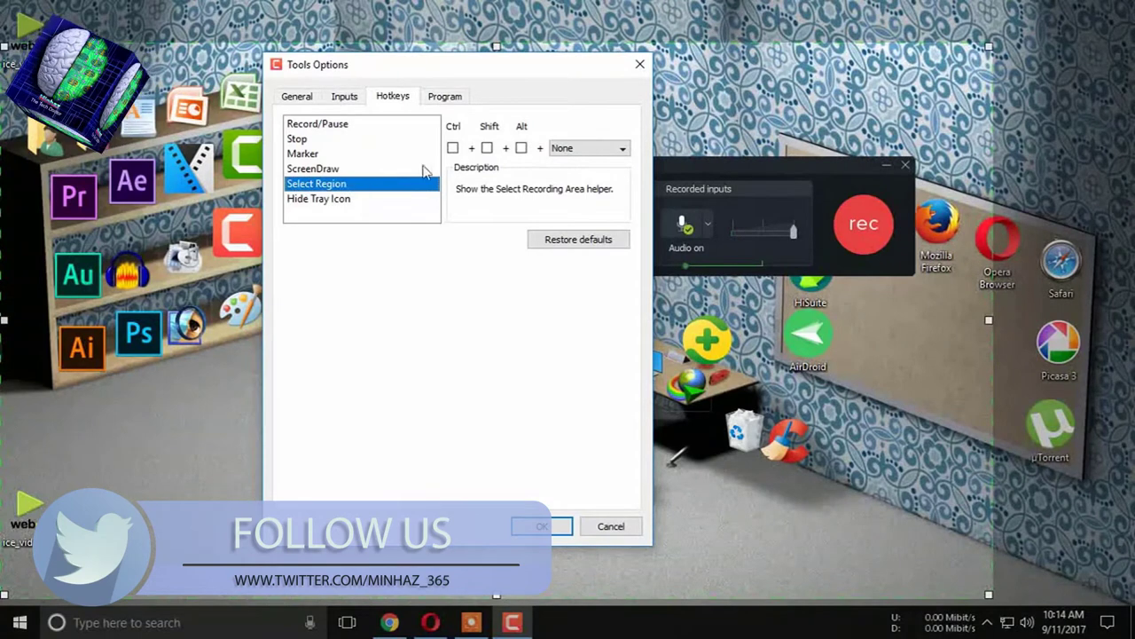
left_click(317, 203)
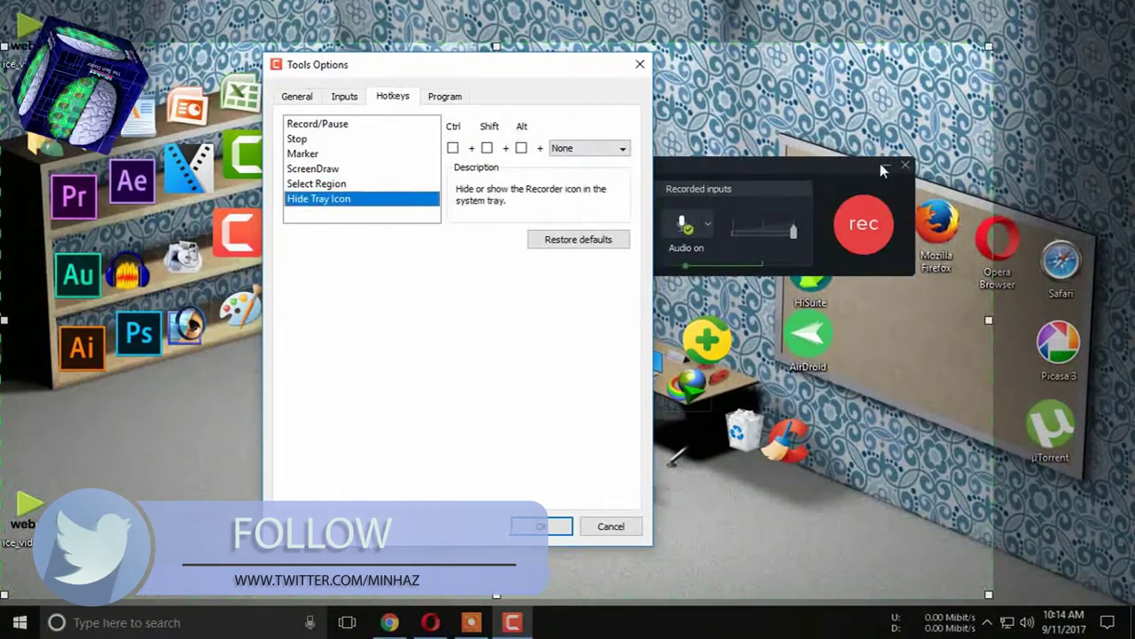
- Try Ctrl as the modifier for the Hide Tray Icon hotkey, view the available keys, and clear the modifier again
left_click(454, 148)
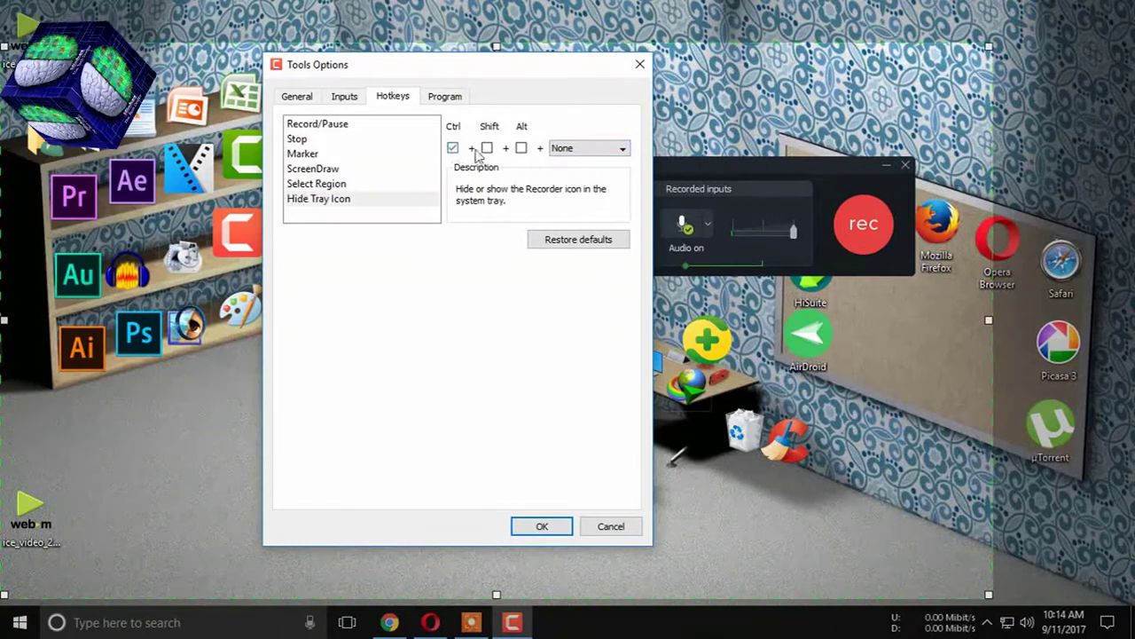
left_click(605, 149)
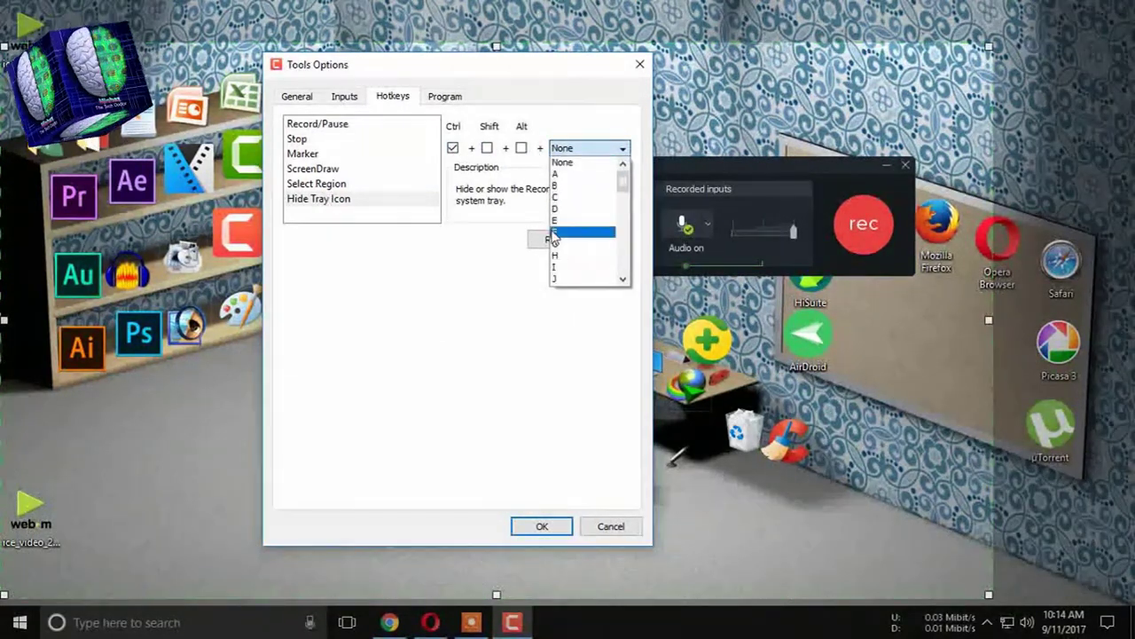
left_click(430, 328)
left_click(453, 148)
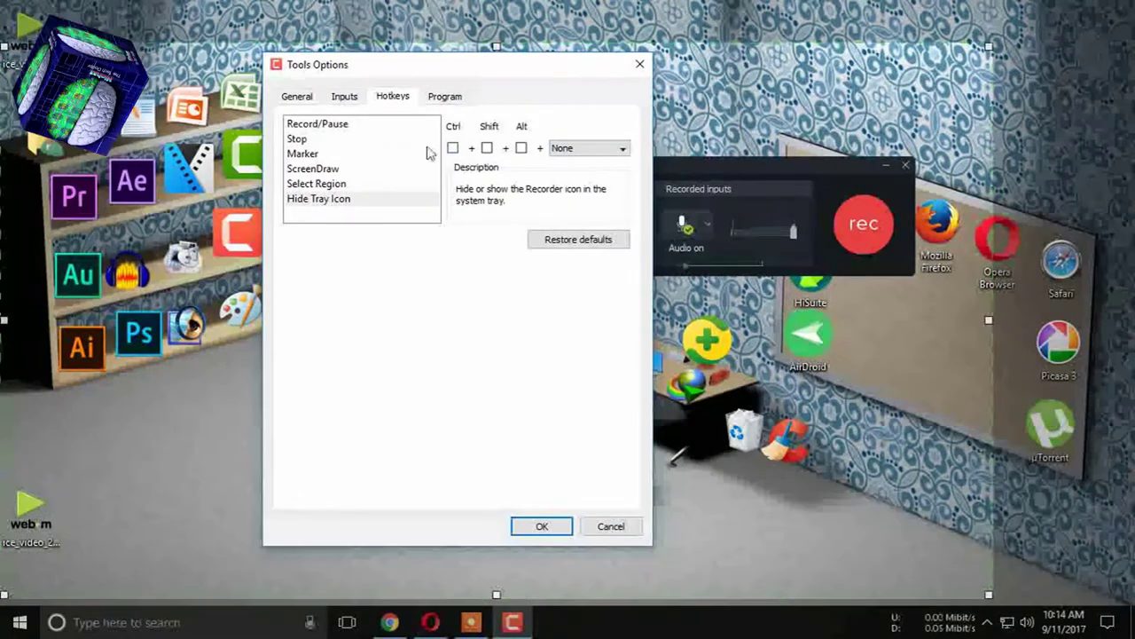
- Examine the recorder's program settings for recording region and workflow, including the countdown option and the Minimize recorder choices
left_click(443, 98)
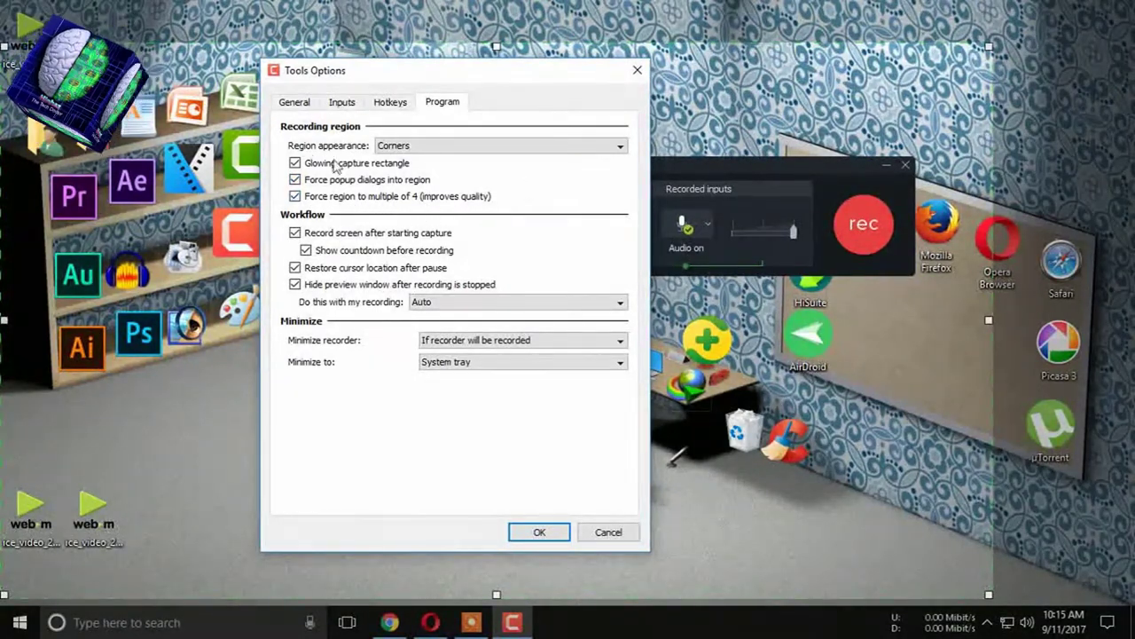
left_click(306, 250)
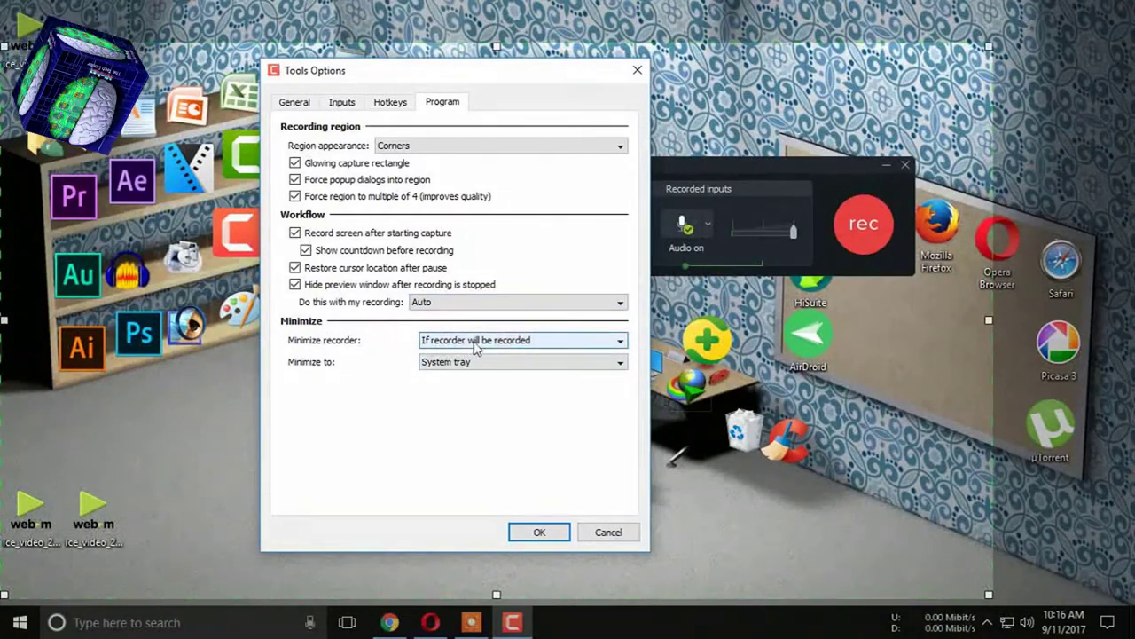
left_click(509, 346)
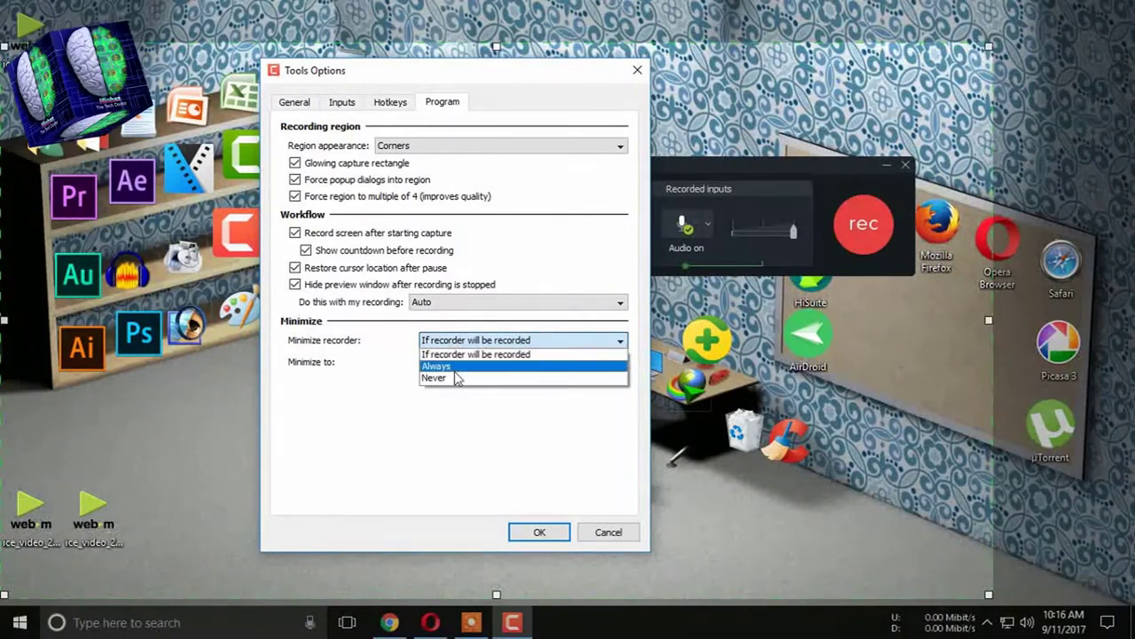
left_click(448, 413)
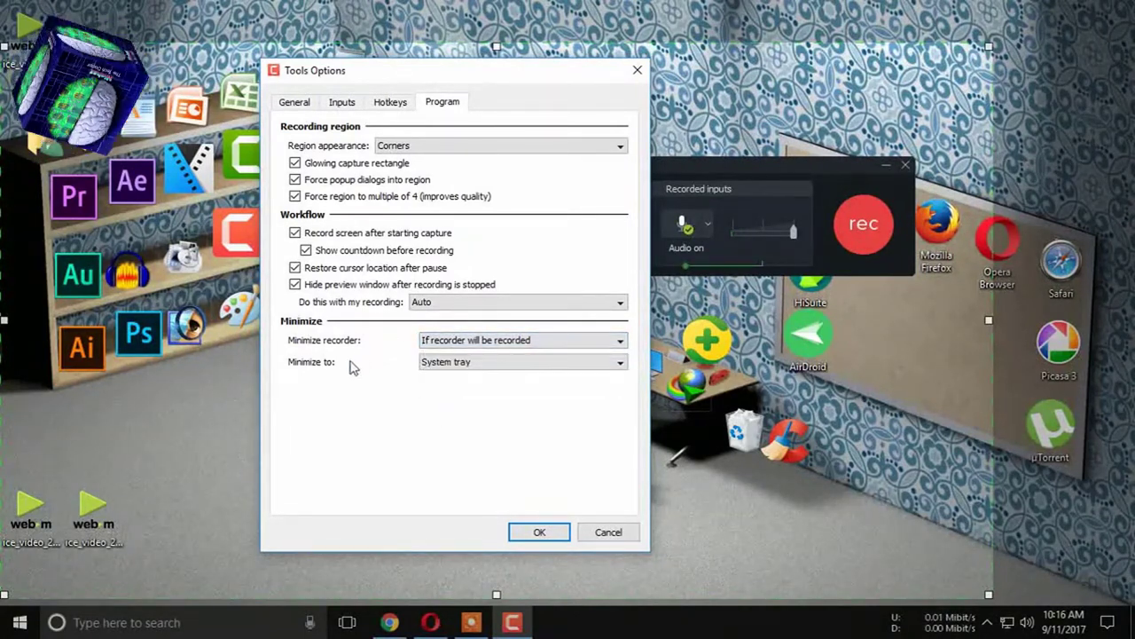
- Try Taskbar as the Minimize to location, set it back to System tray, and cancel the tool options
left_click(449, 371)
left_click(461, 375)
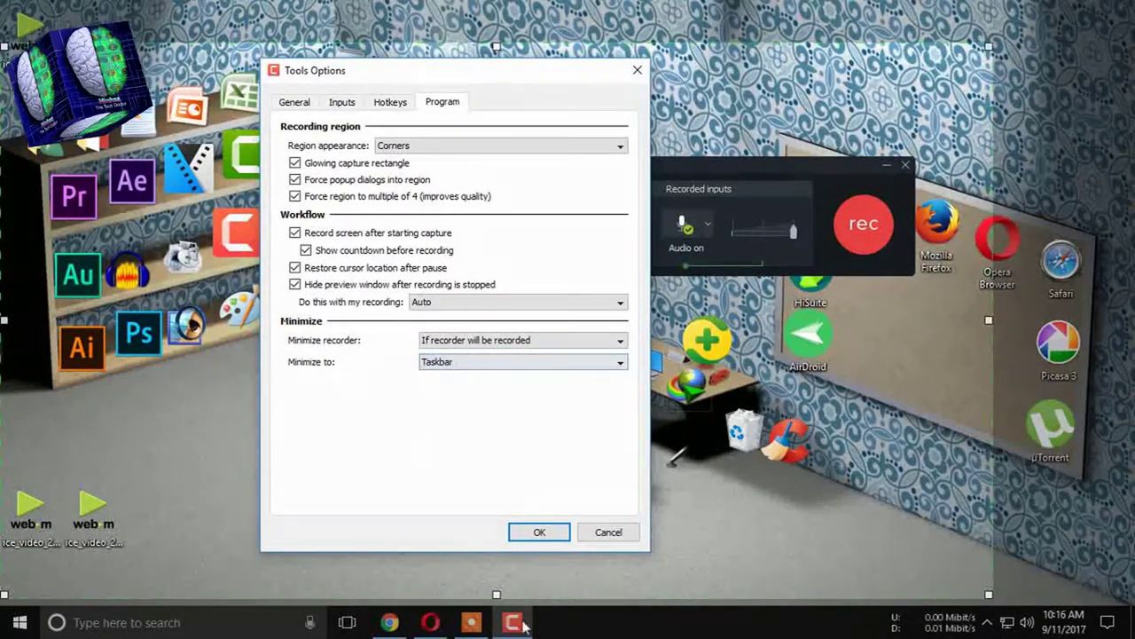
left_click(530, 364)
left_click(475, 388)
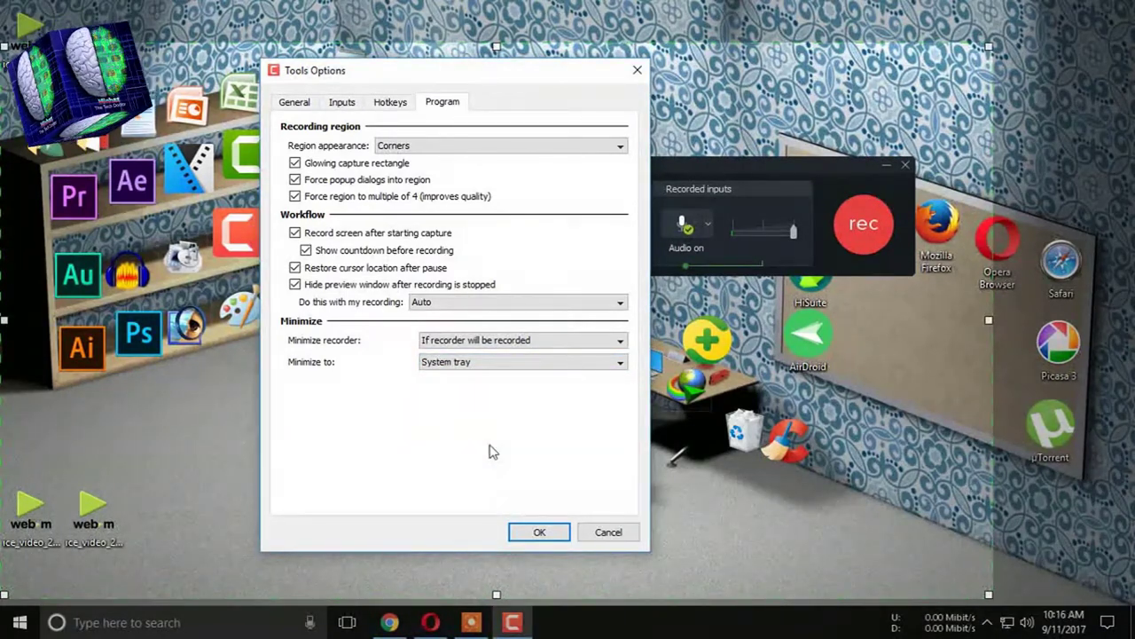
left_click(620, 526)
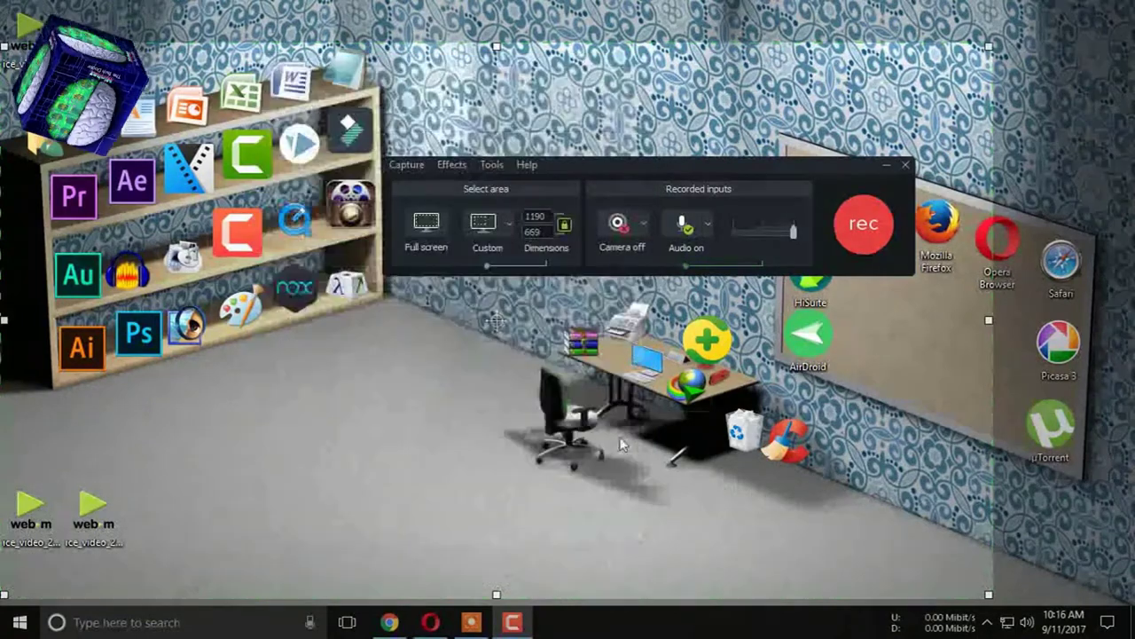
- Examine the recording toolbar choices, cancel without changing them, and look over the recorder's help entries
left_click(493, 166)
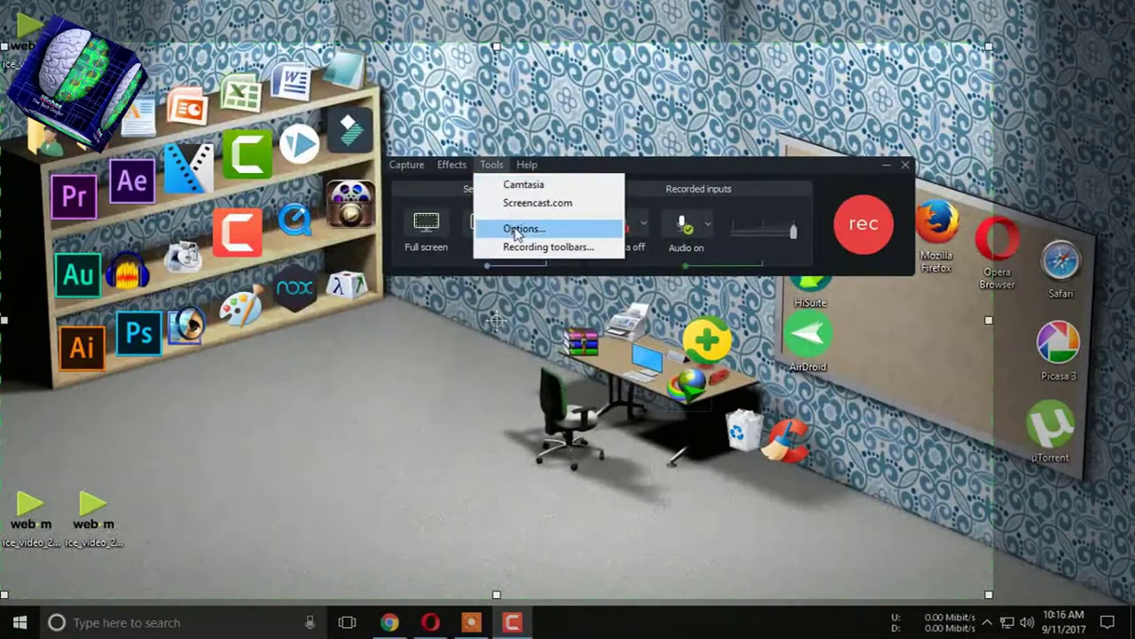
left_click(548, 248)
left_click_drag(610, 108, 234, 112)
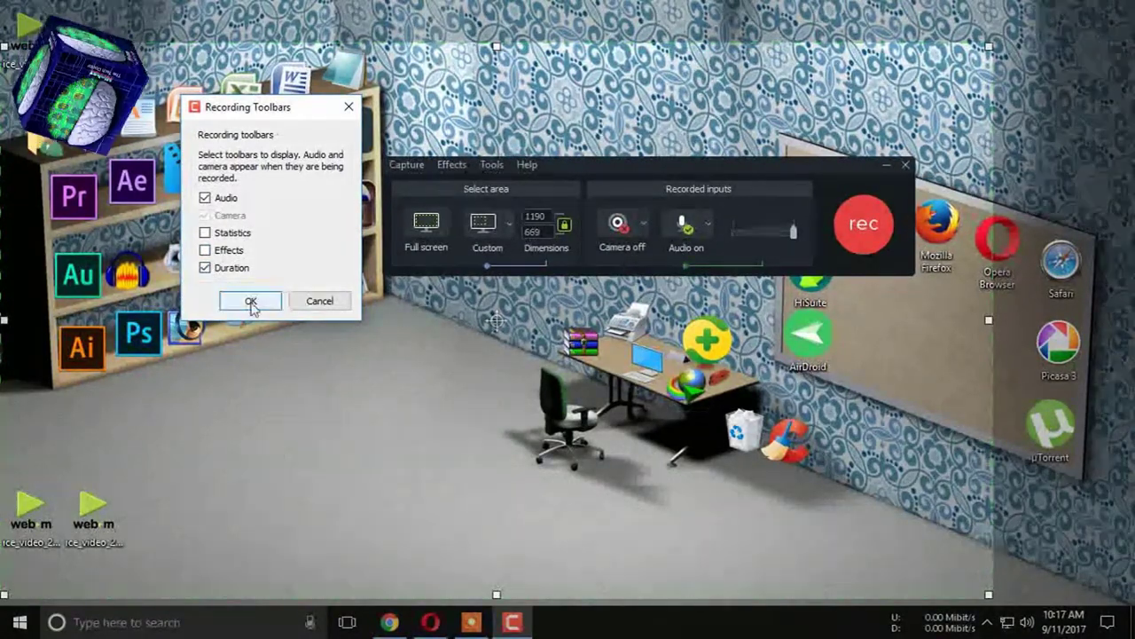
left_click(344, 302)
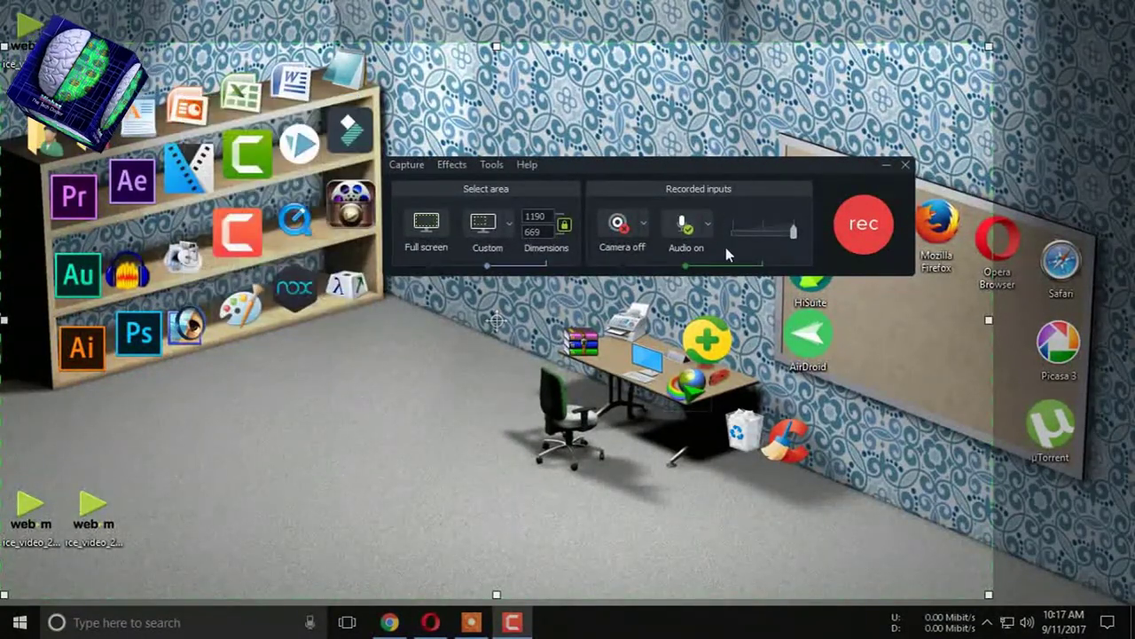
left_click(527, 165)
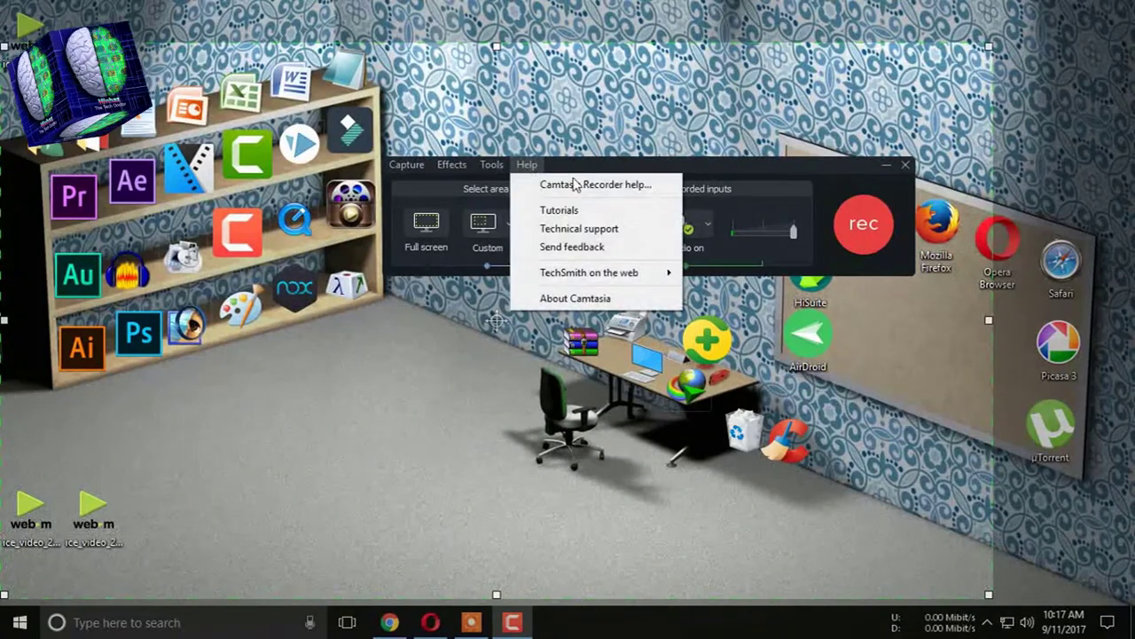
left_click(740, 180)
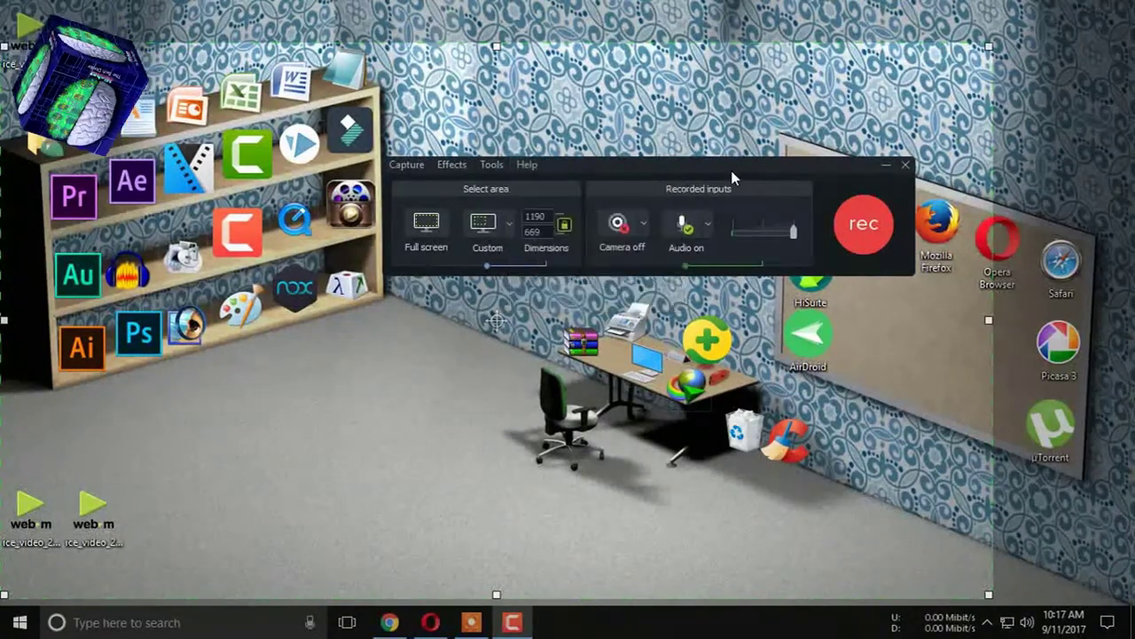
- Try the full screen recording area and switch to the 720p HD (1280x720) widescreen preset
left_click(426, 227)
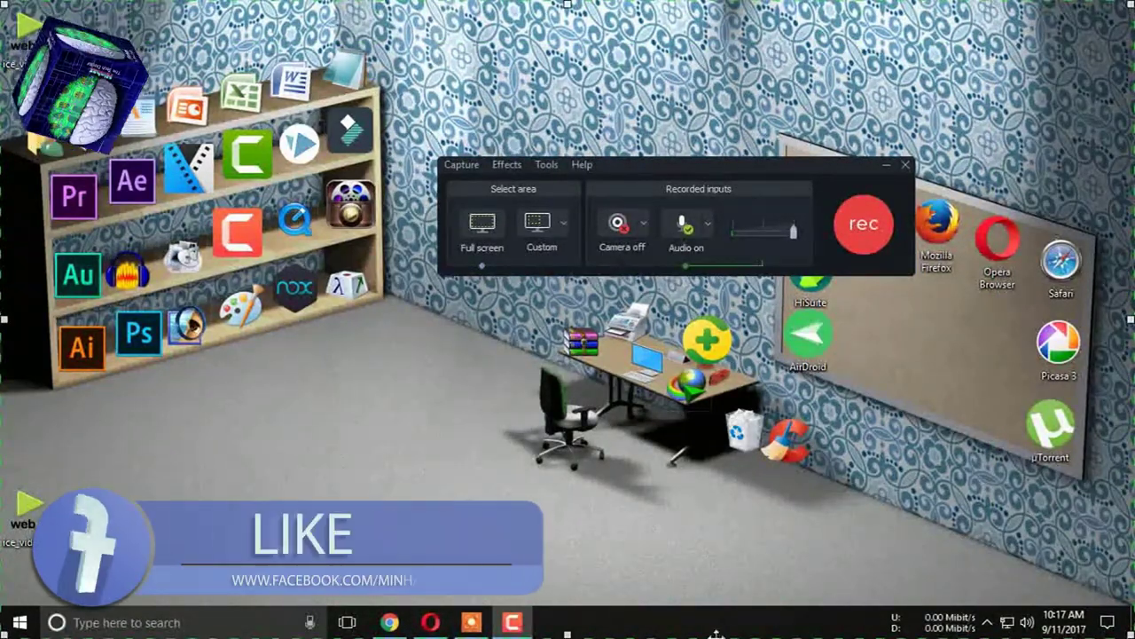
left_click(562, 228)
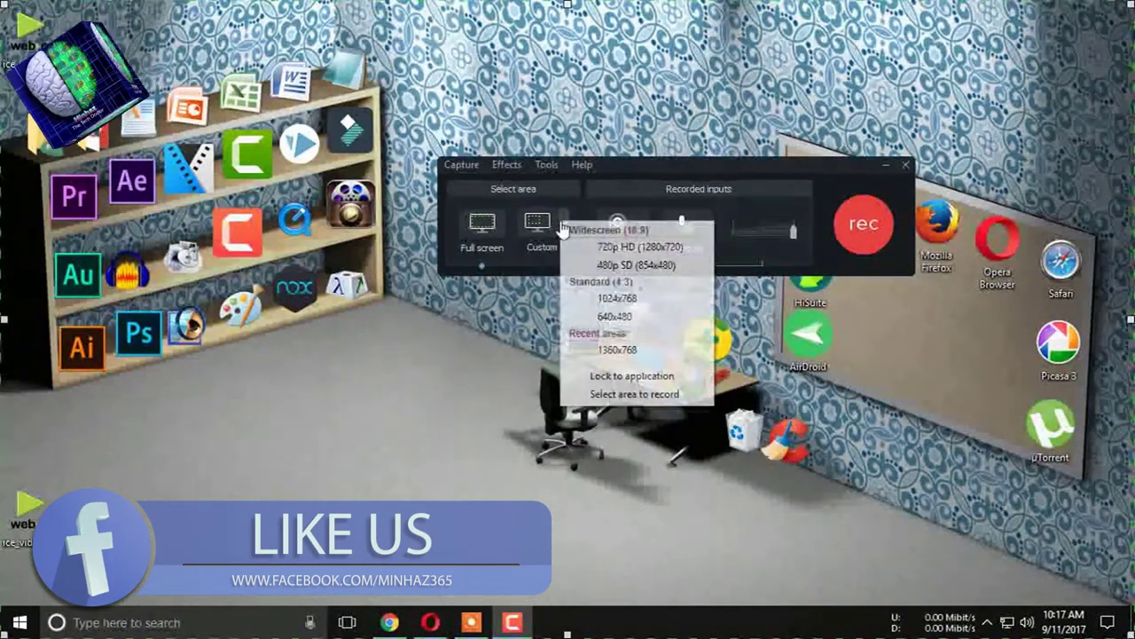
left_click(657, 247)
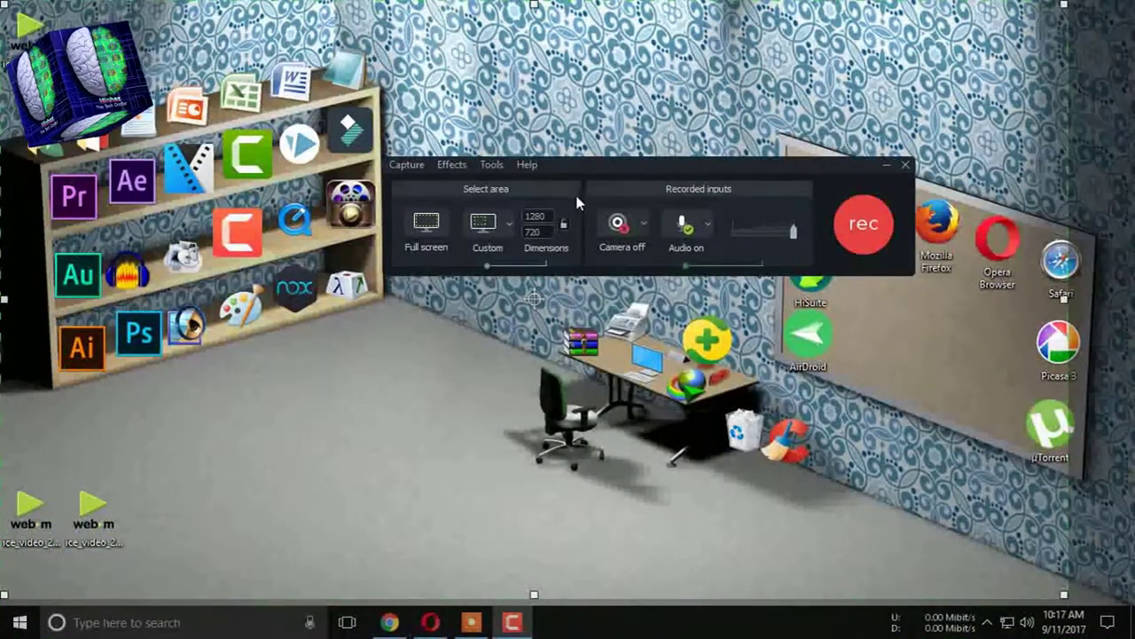
left_click(509, 224)
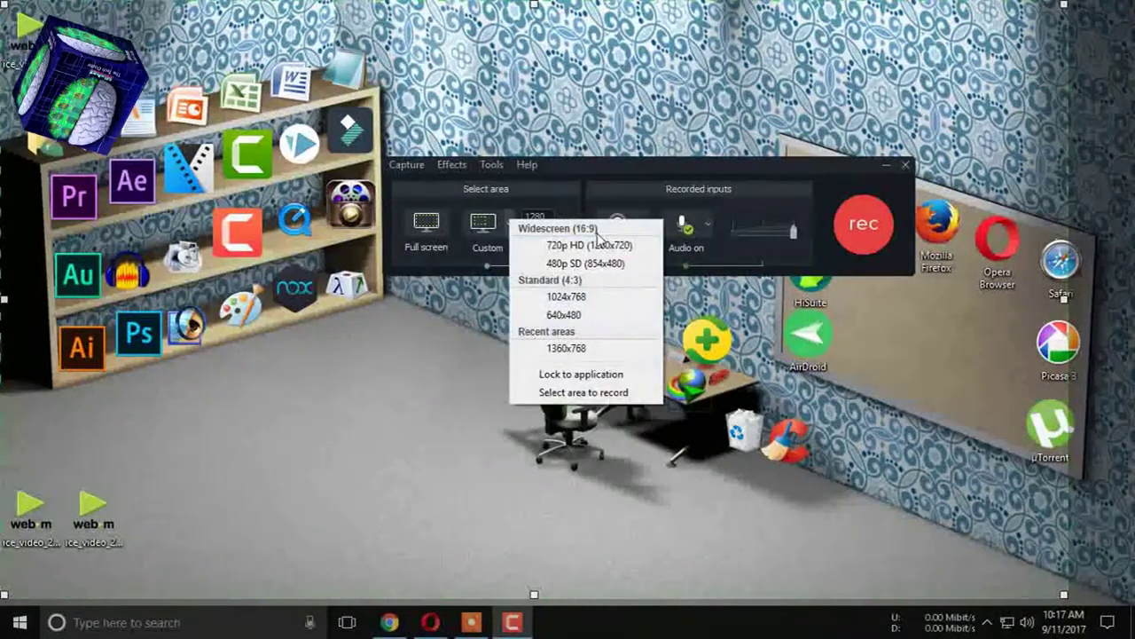
left_click(619, 395)
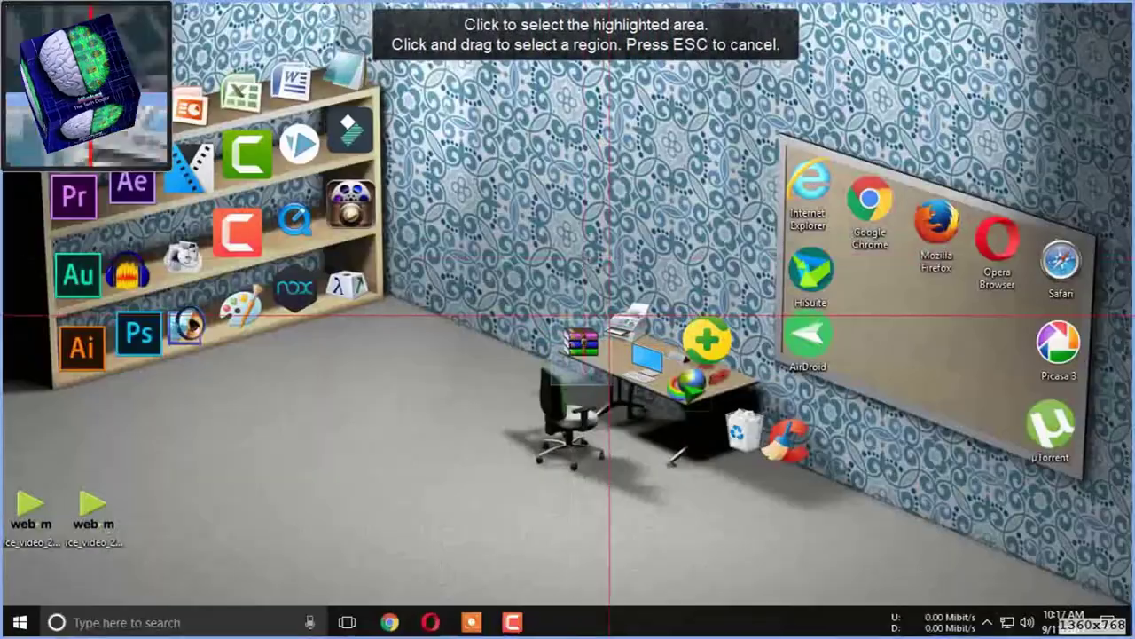
left_click(582, 385)
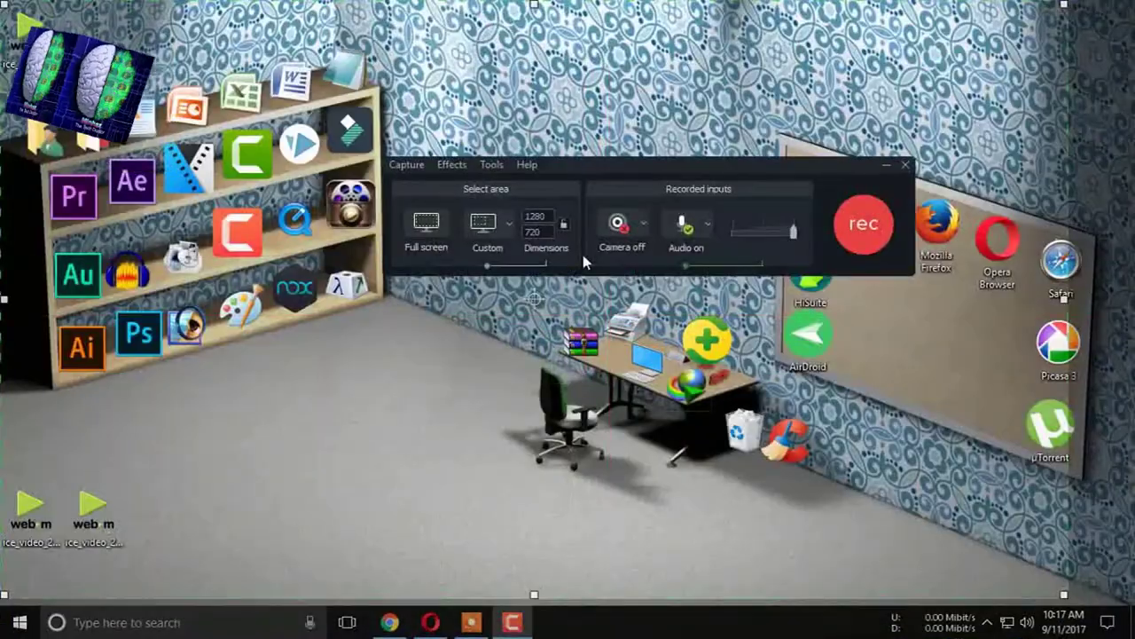
- View the custom area presets and try the lock on the recording dimensions, leaving it unlocked
left_click(509, 226)
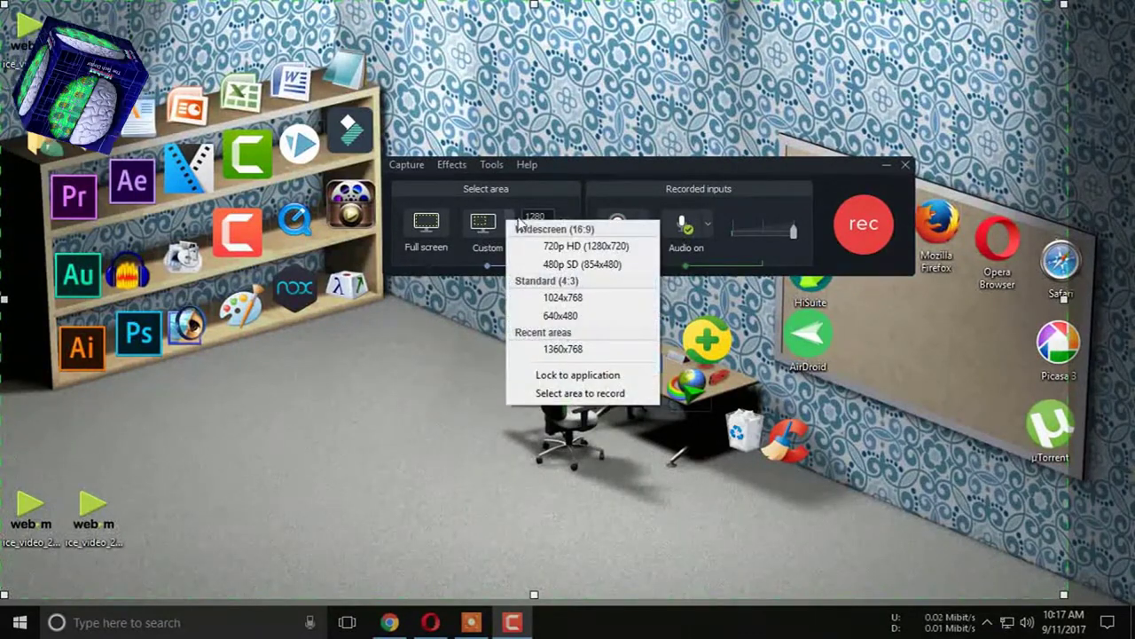
left_click(513, 225)
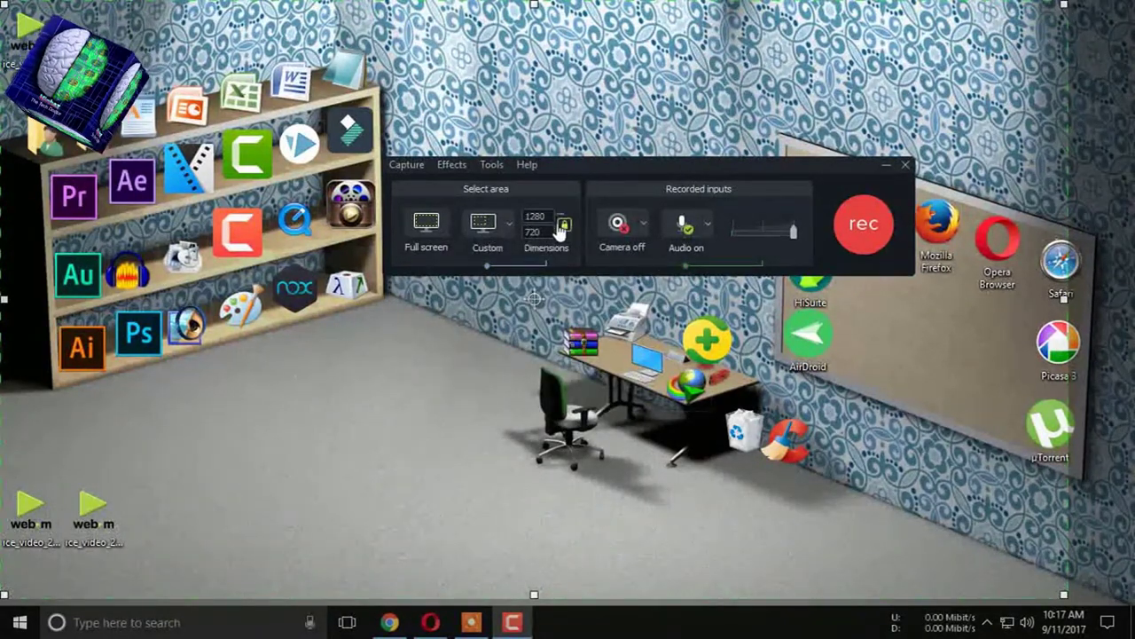
left_click(564, 227)
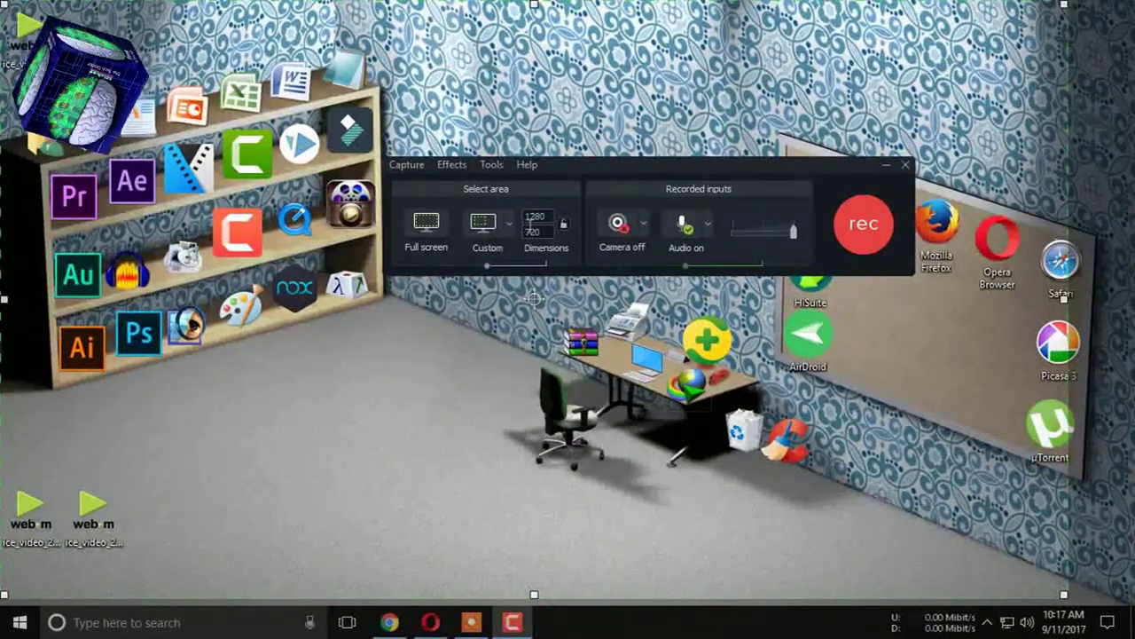
- Select a custom recording area of about 256 x 86 on the wallpaper's patterned wall
left_click(511, 227)
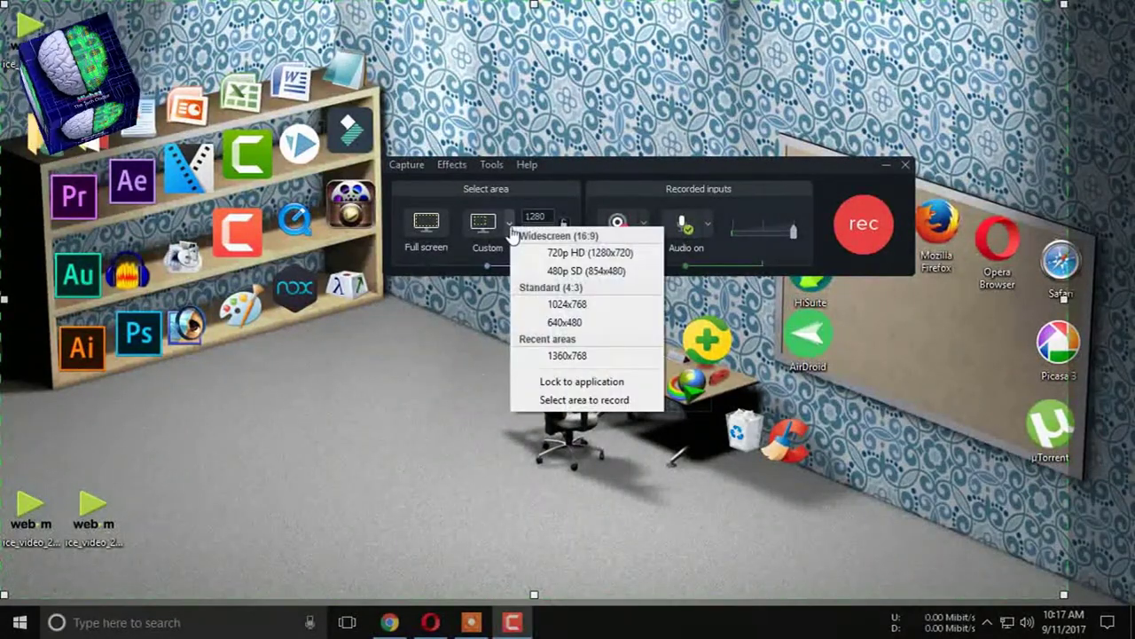
left_click(598, 400)
left_click_drag(481, 215, 690, 282)
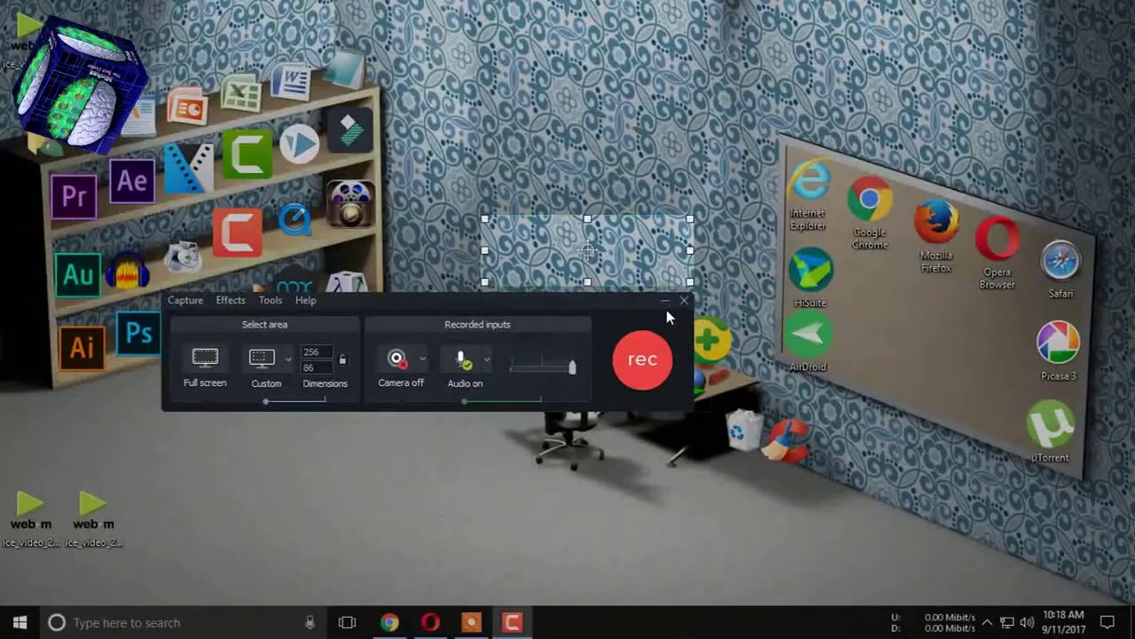
- Set the recording area to full screen and move the recorder window to the upper middle of the desktop
left_click(205, 360)
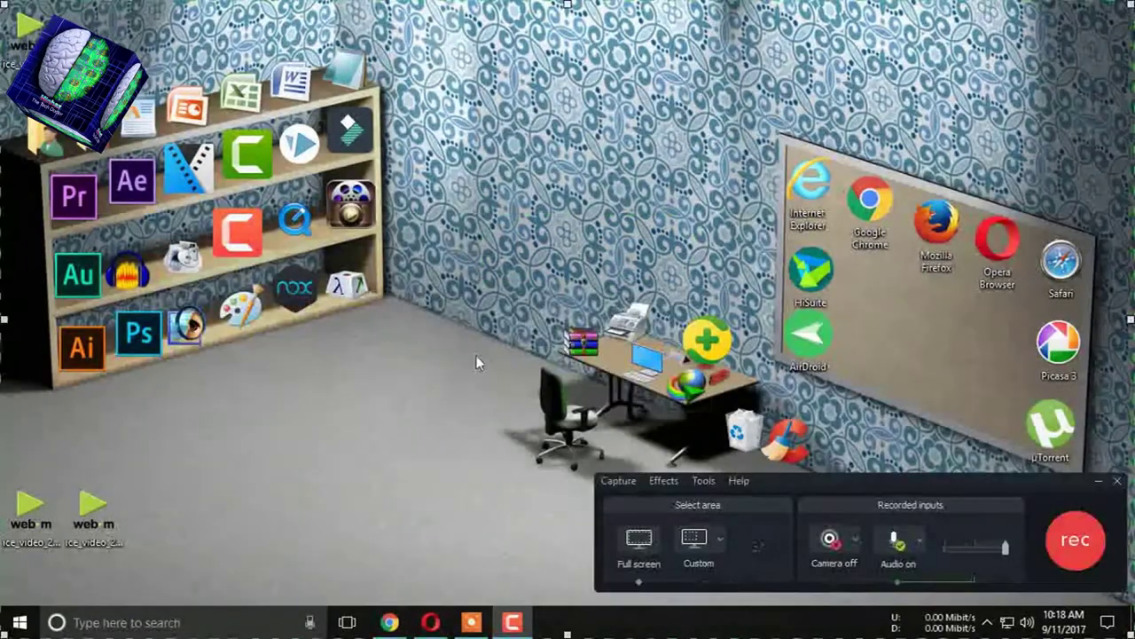
left_click(759, 480)
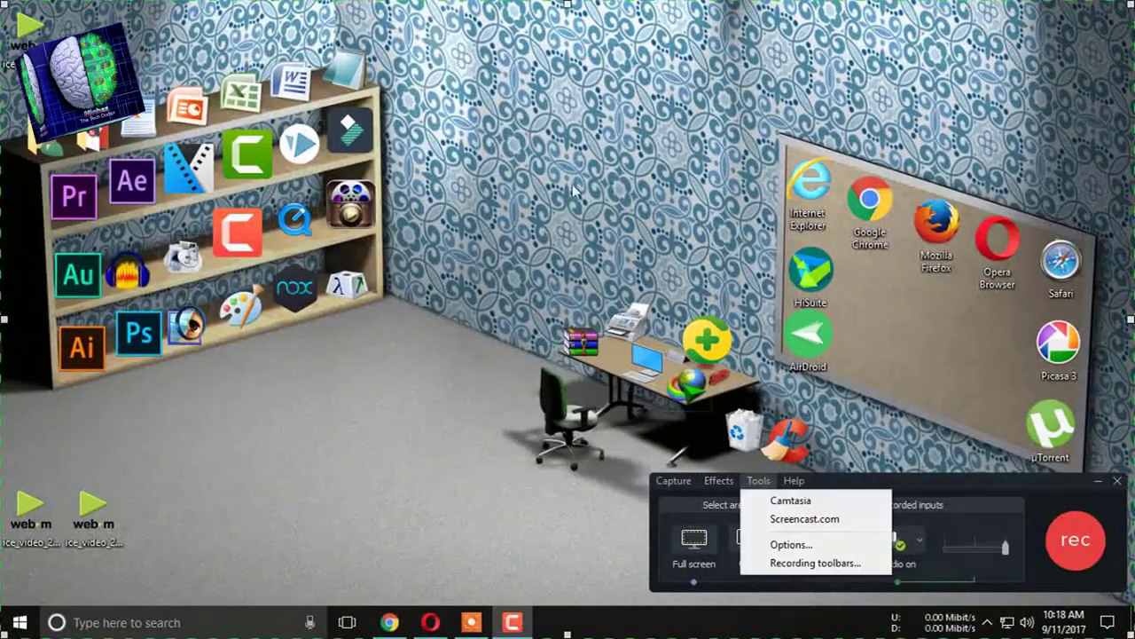
left_click(905, 482)
left_click_drag(872, 493, 591, 168)
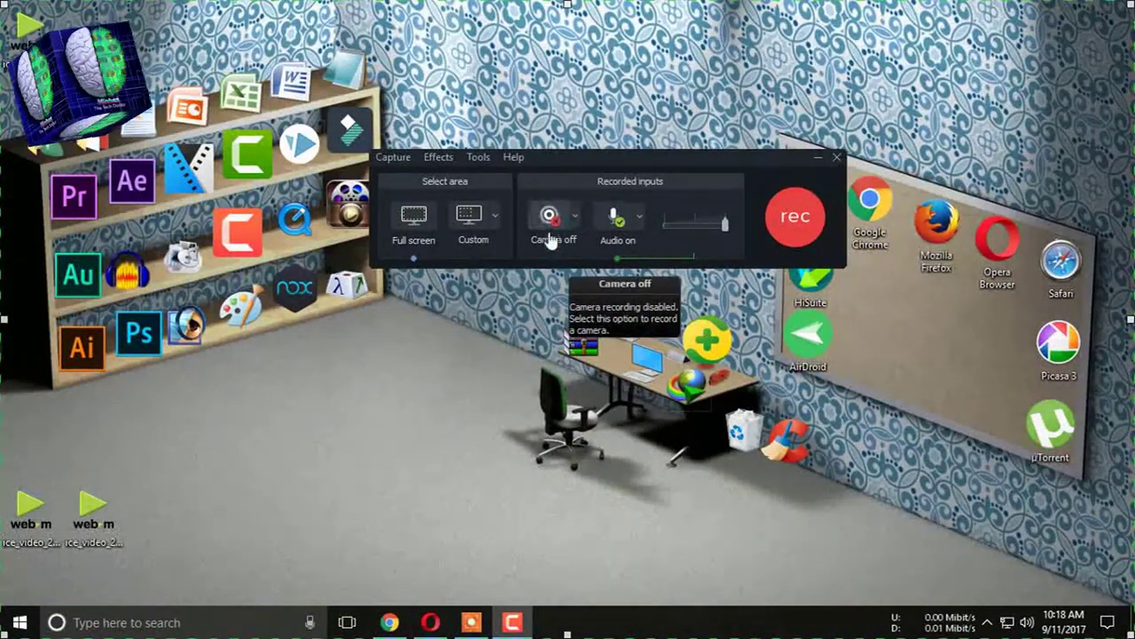
- Open the camera options, examine the input settings, and close them without changes
left_click(575, 218)
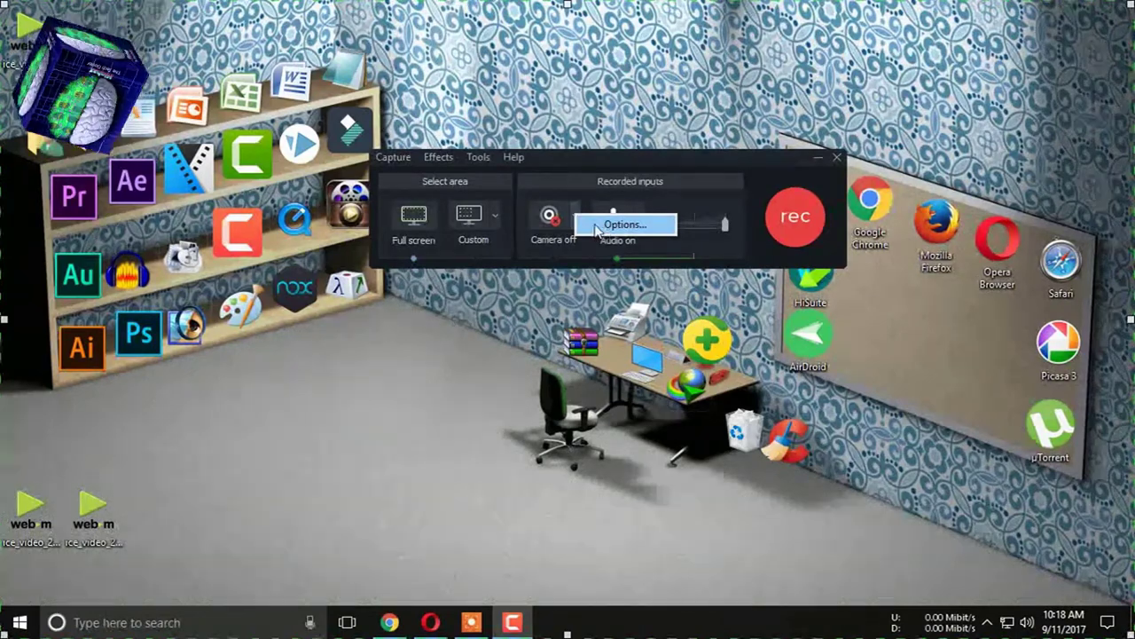
left_click(605, 227)
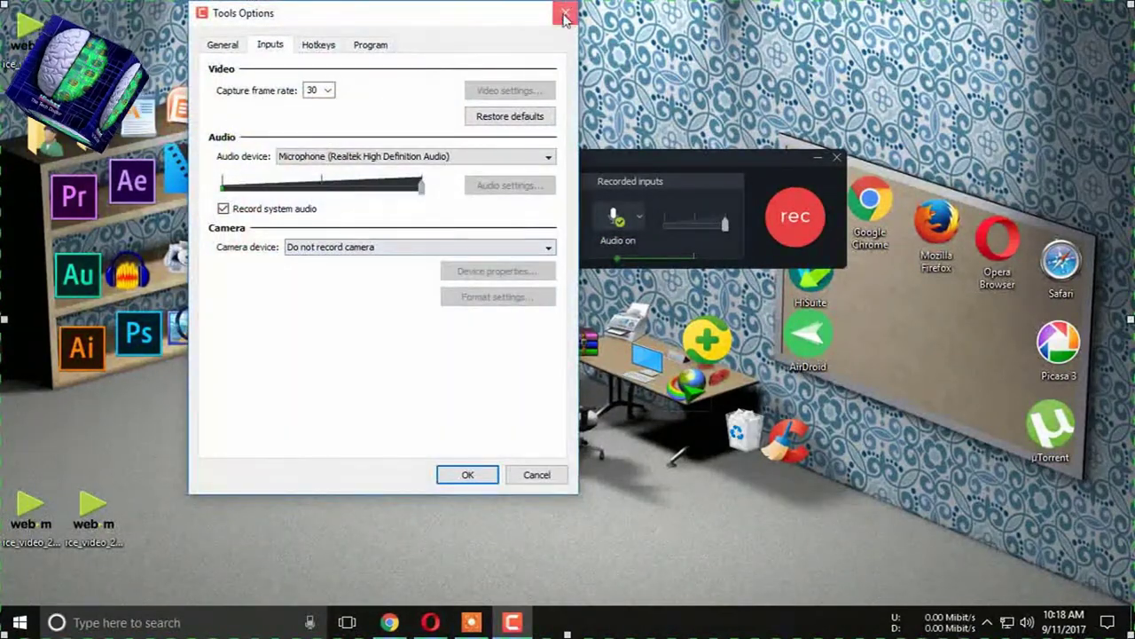
left_click(565, 13)
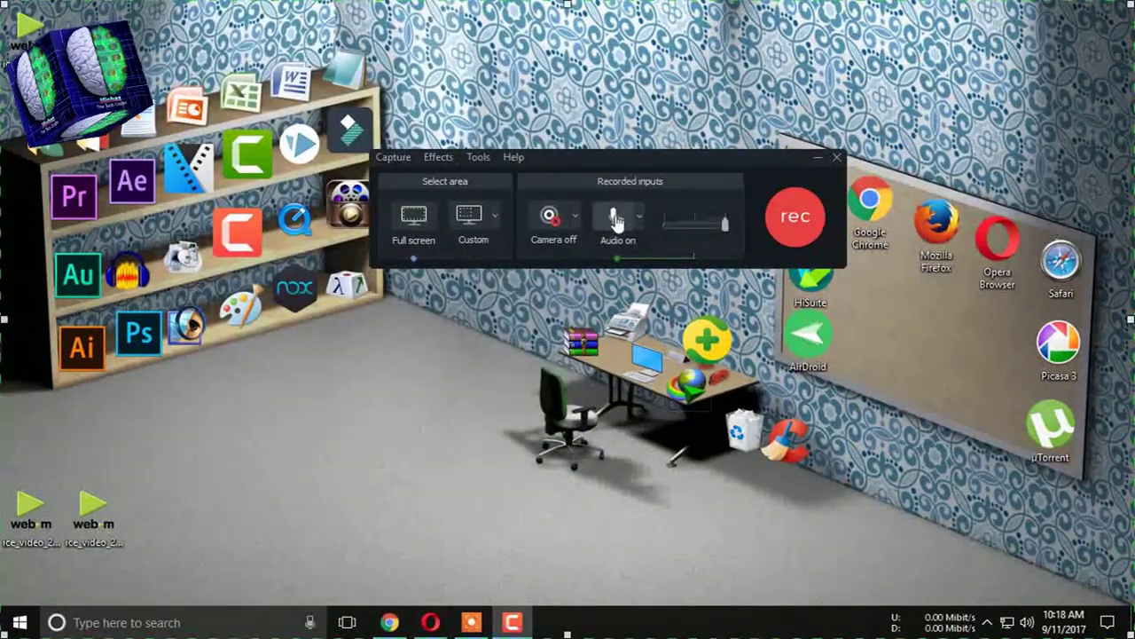
- Try turning audio recording off and on again, and view the microphone and system audio choices
left_click(615, 224)
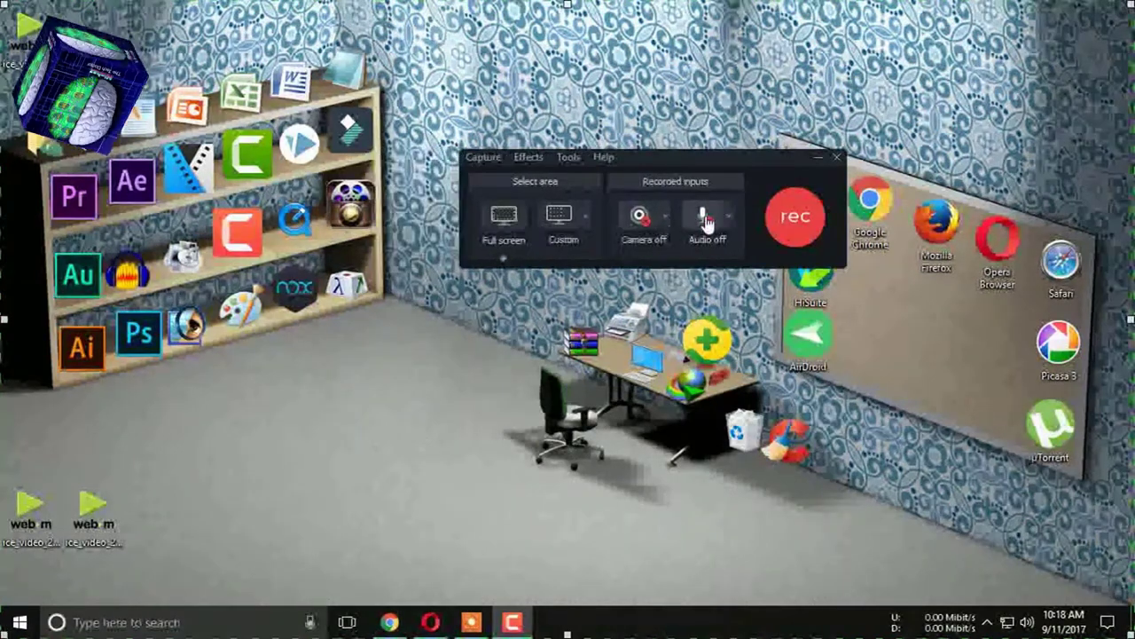
left_click(702, 218)
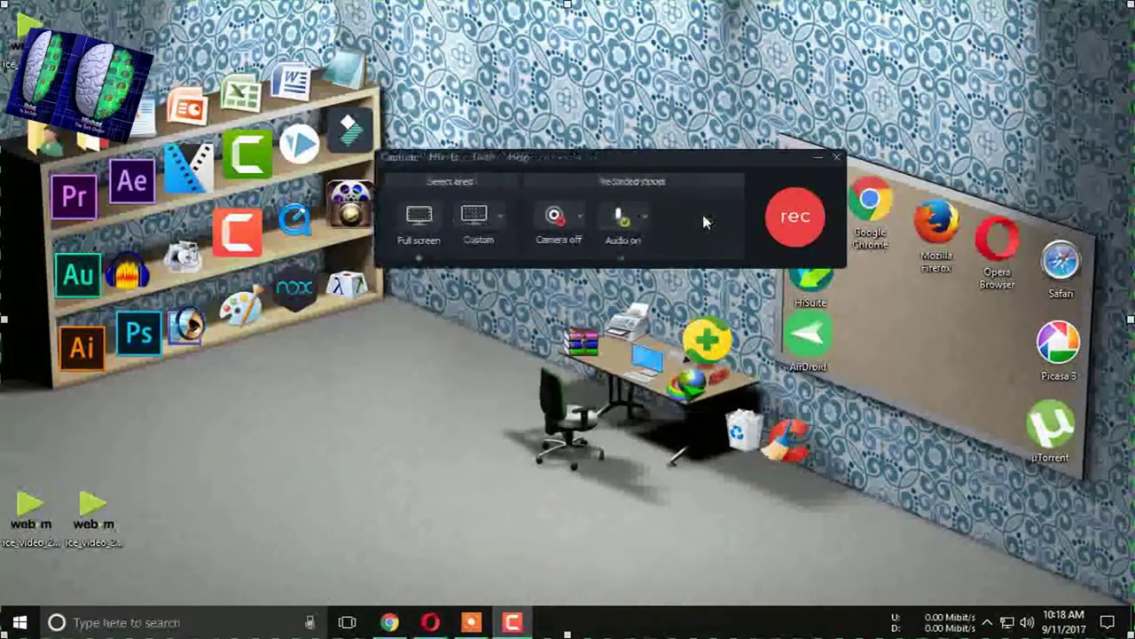
left_click(640, 217)
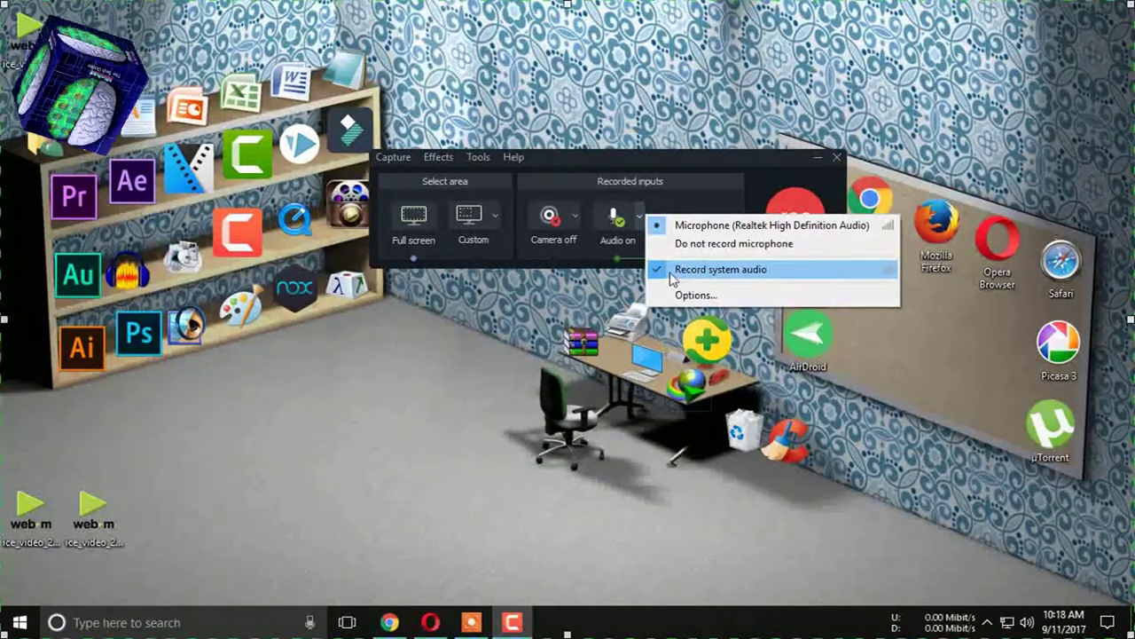
- Open the audio options, examine the microphone and system audio input settings, and close them without changes
left_click(696, 295)
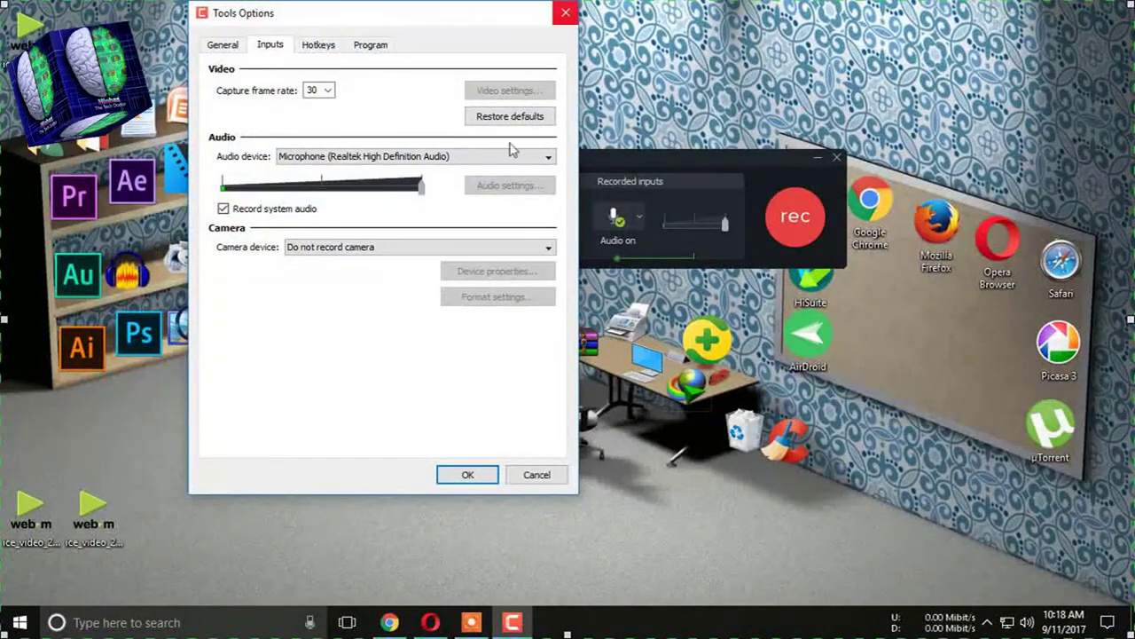
left_click(565, 12)
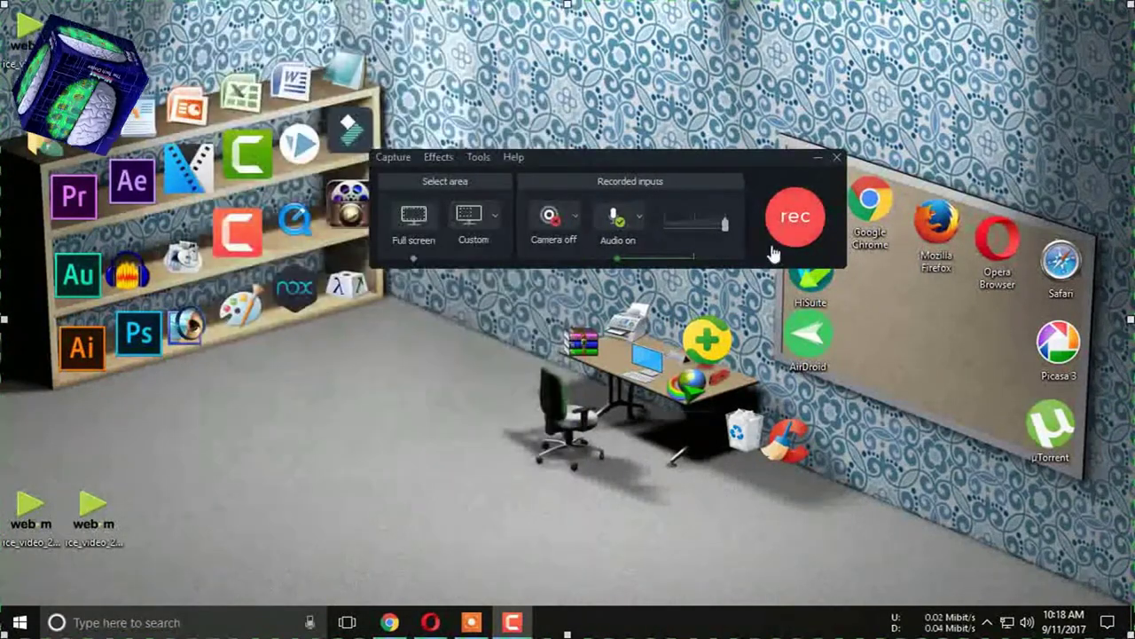
- Move the recorder window to the middle of the desktop, record a short full-screen clip with audio, and pause the recording before stopping it
left_click_drag(617, 159, 589, 251)
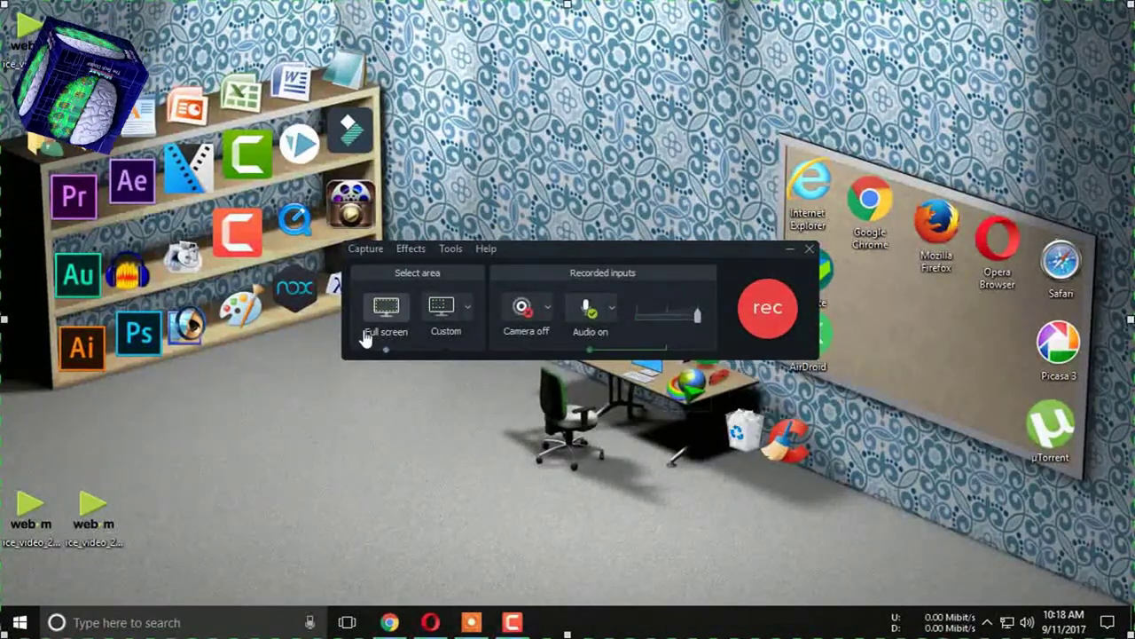
left_click(752, 330)
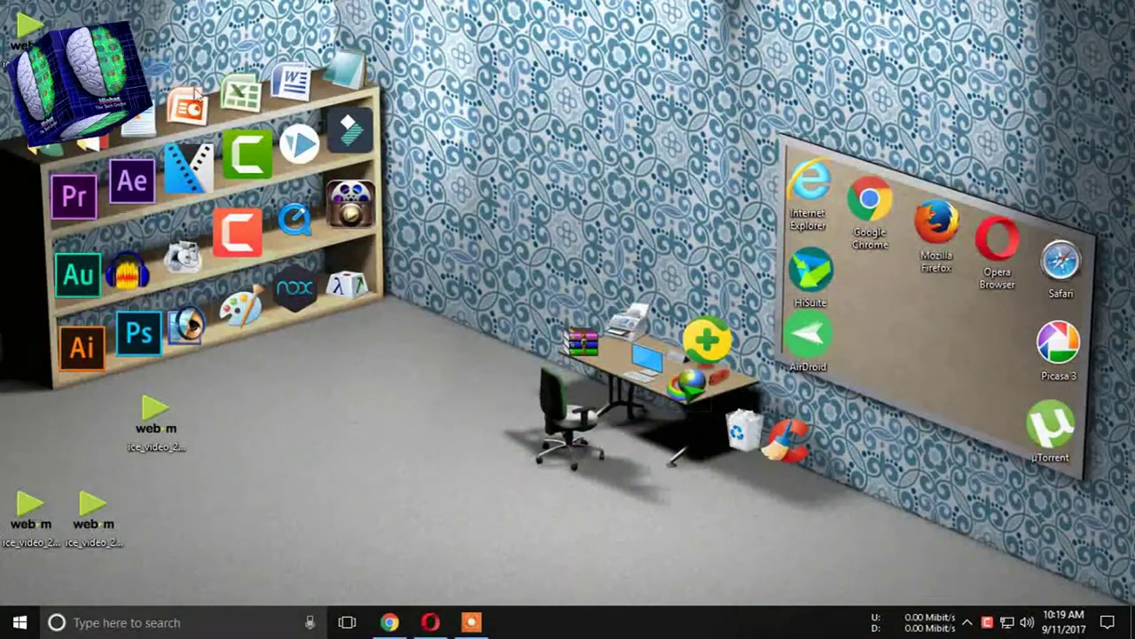
left_click_drag(96, 41, 476, 410)
left_click(543, 165)
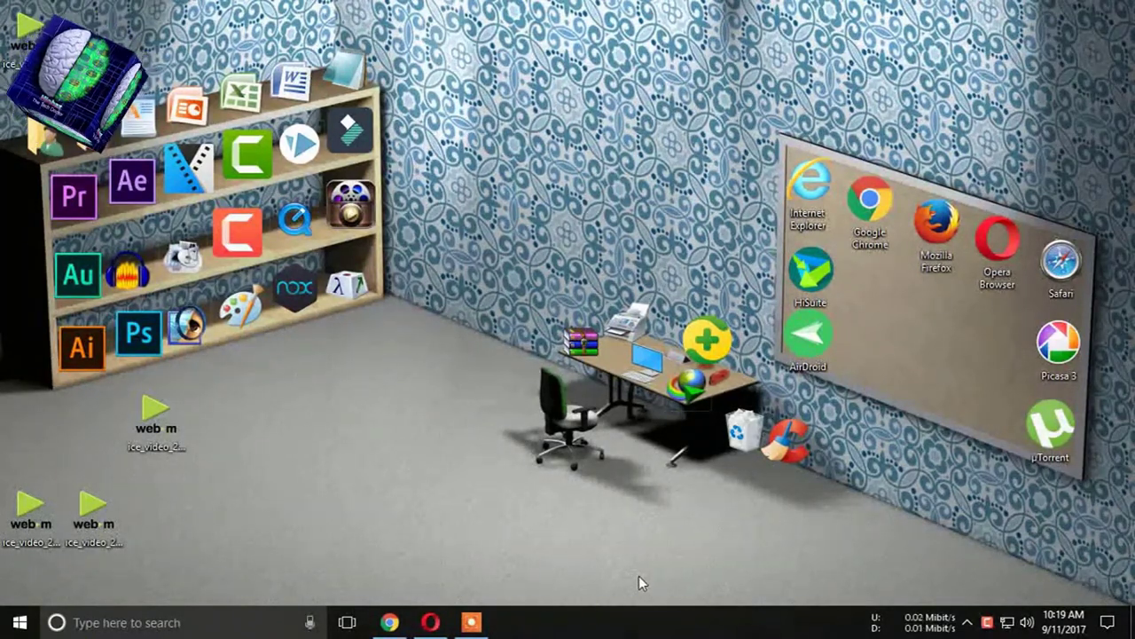
key("F9")
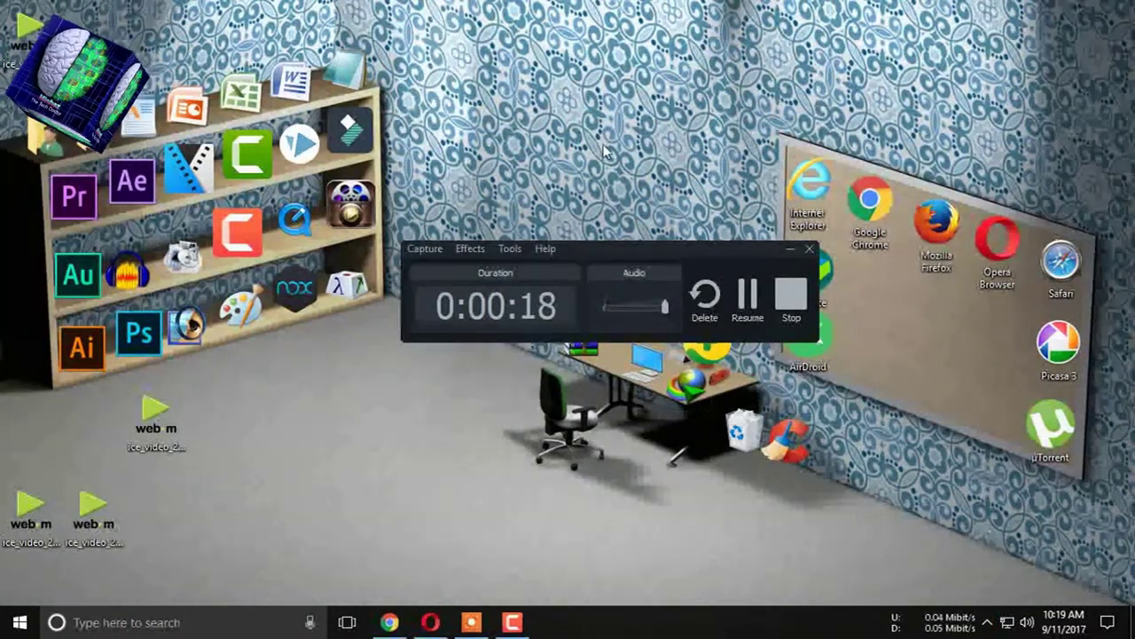
key("F10")
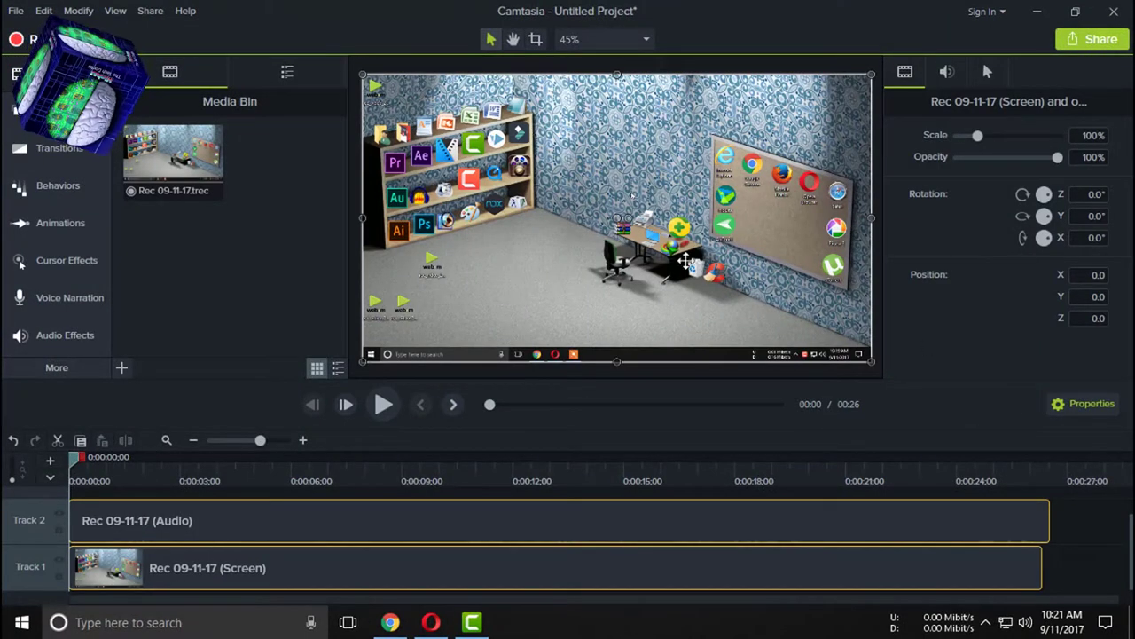
- Select the recording's audio clip on Track 2, play back its first seconds, move the playhead back, and minimize the editor
left_click(231, 534)
key("space")
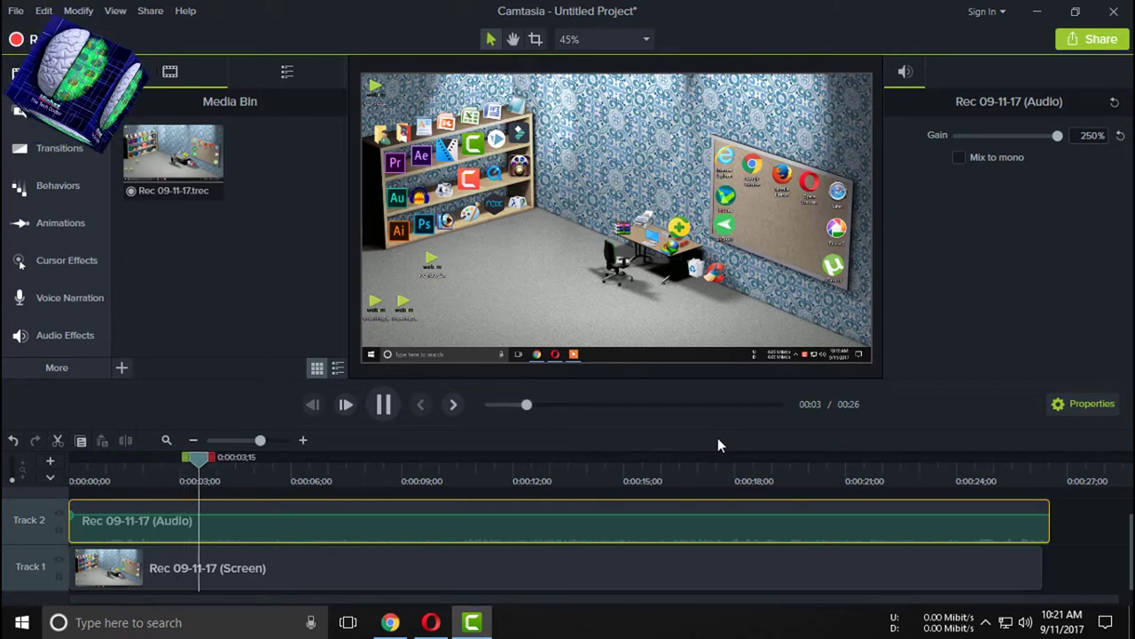
key("space")
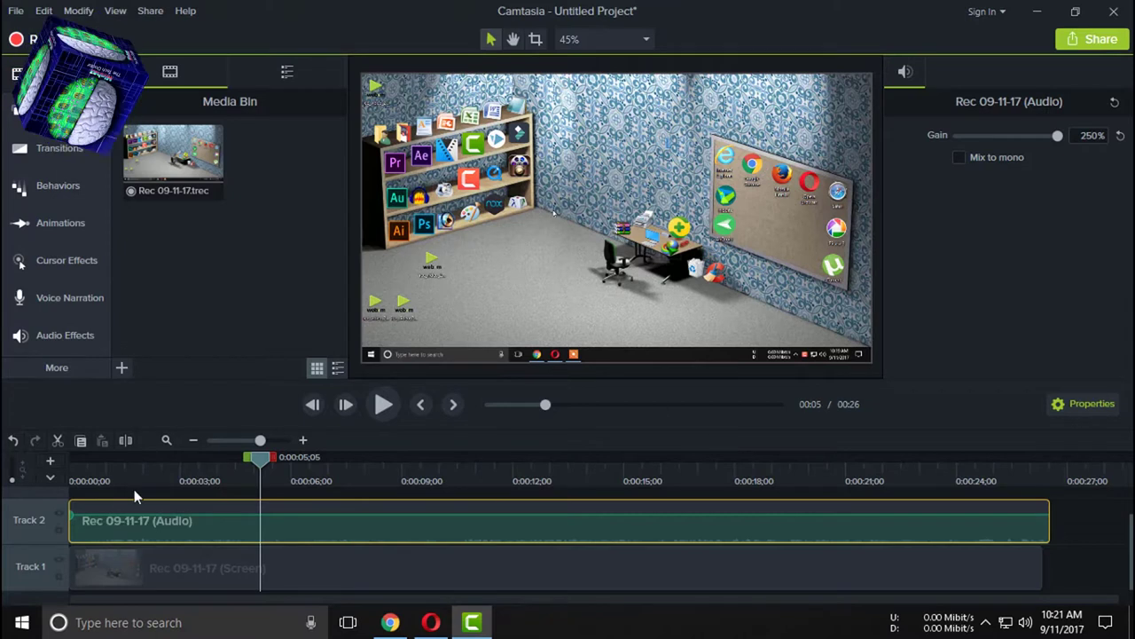
left_click_drag(271, 486, 217, 475)
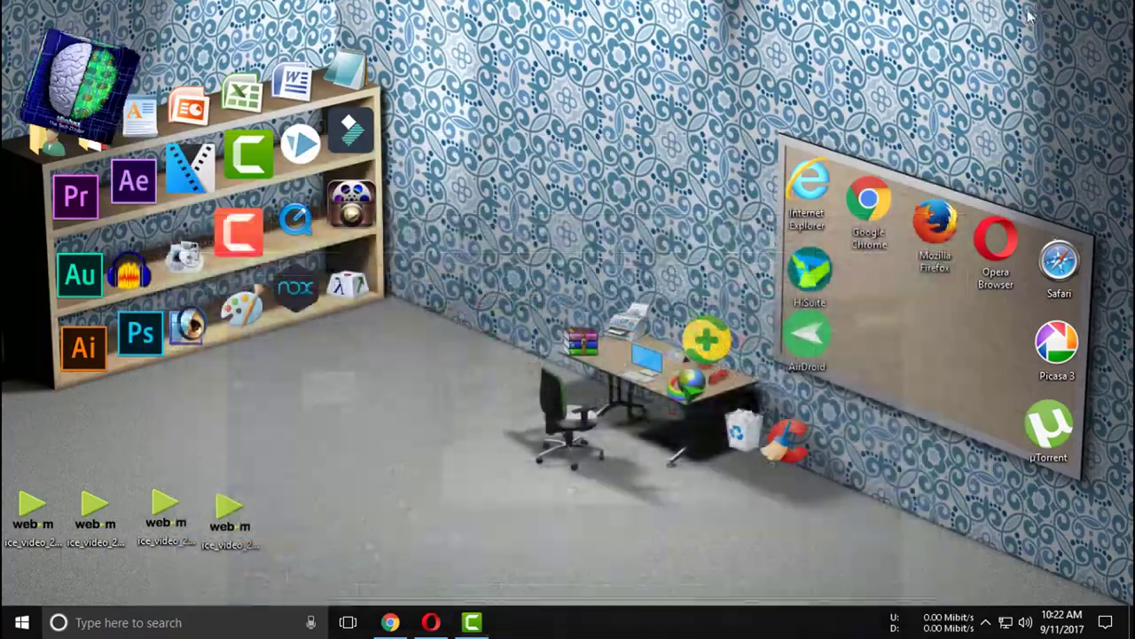
left_click(1037, 11)
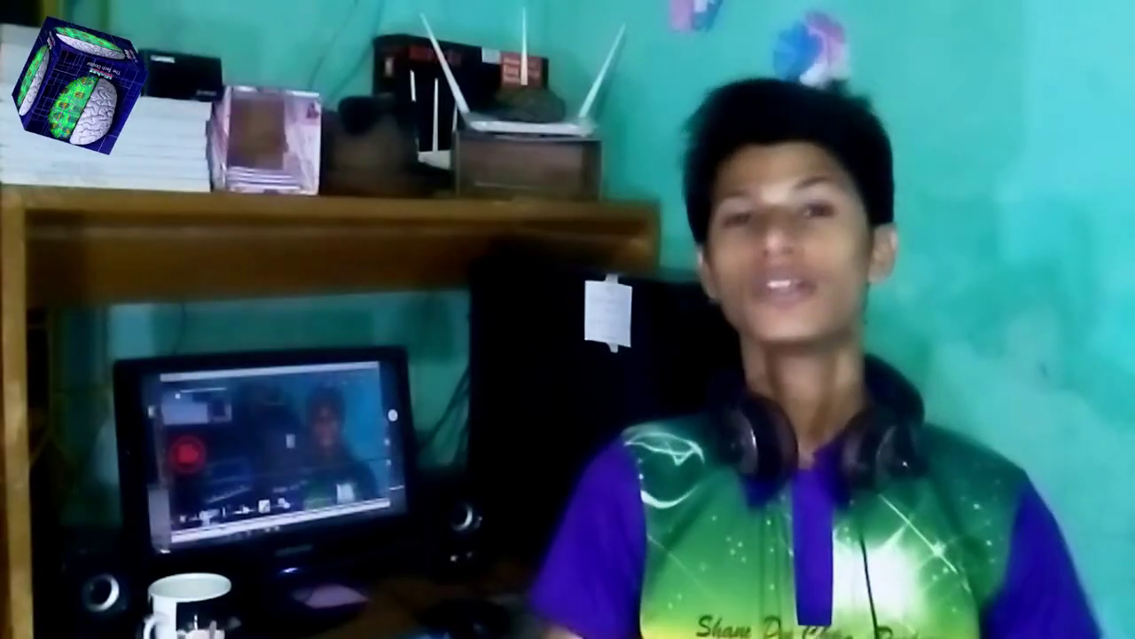